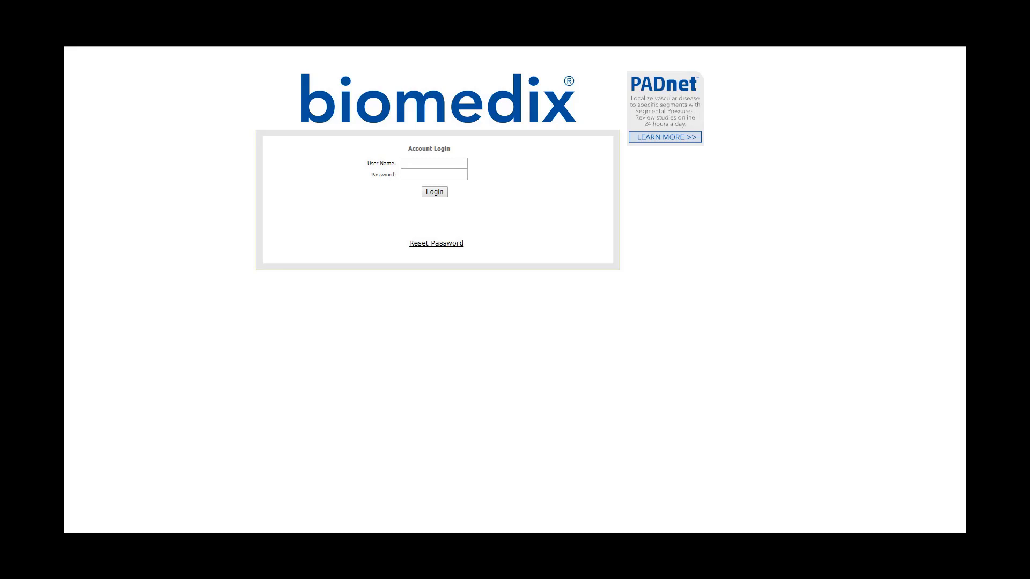
- Log in to PADnet, correcting the mistyped user name after the first failed attempt
{"action": "left_click", "coordinate": [422, 161]}
{"action": "type", "text": "padet1234"}
{"action": "key", "text": "Tab"}
{"action": "key", "text": "Return"}
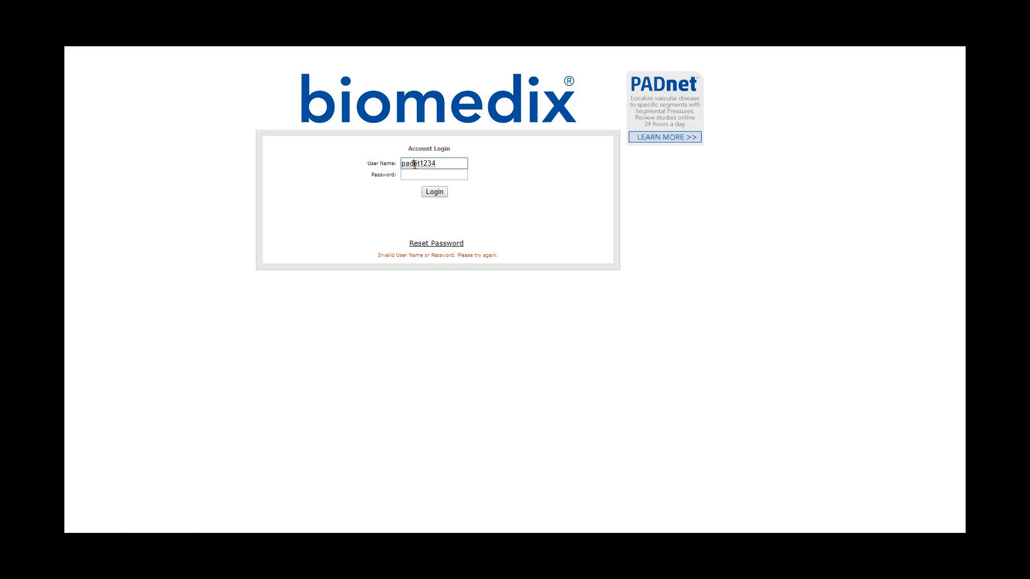
{"action": "type", "text": "n"}
{"action": "left_click", "coordinate": [432, 177]}
{"action": "key", "text": "Return"}
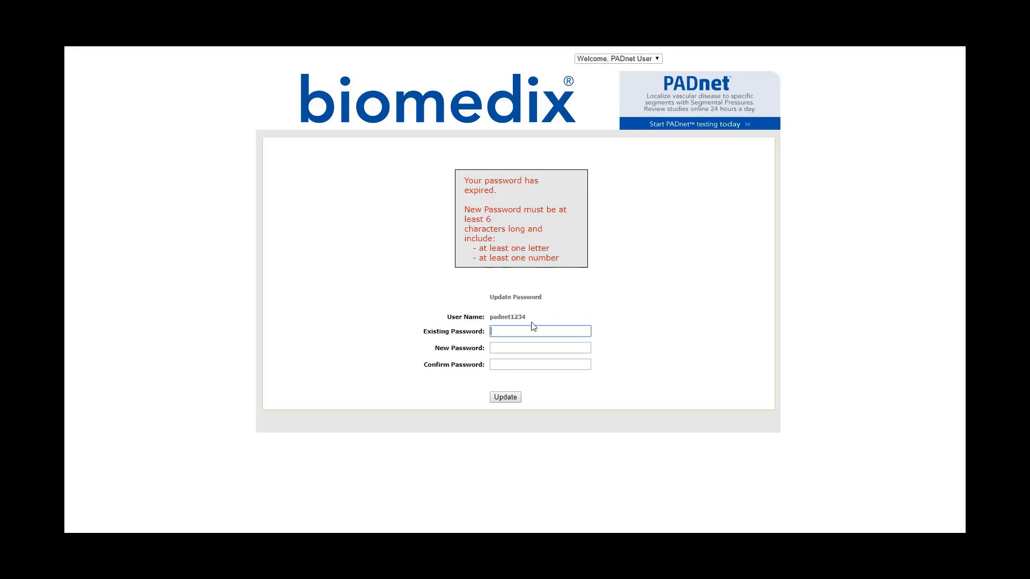
- Replace the expired password with a new one and accept the license agreement
{"action": "type", "text": "pa"}
{"action": "key", "text": "Tab"}
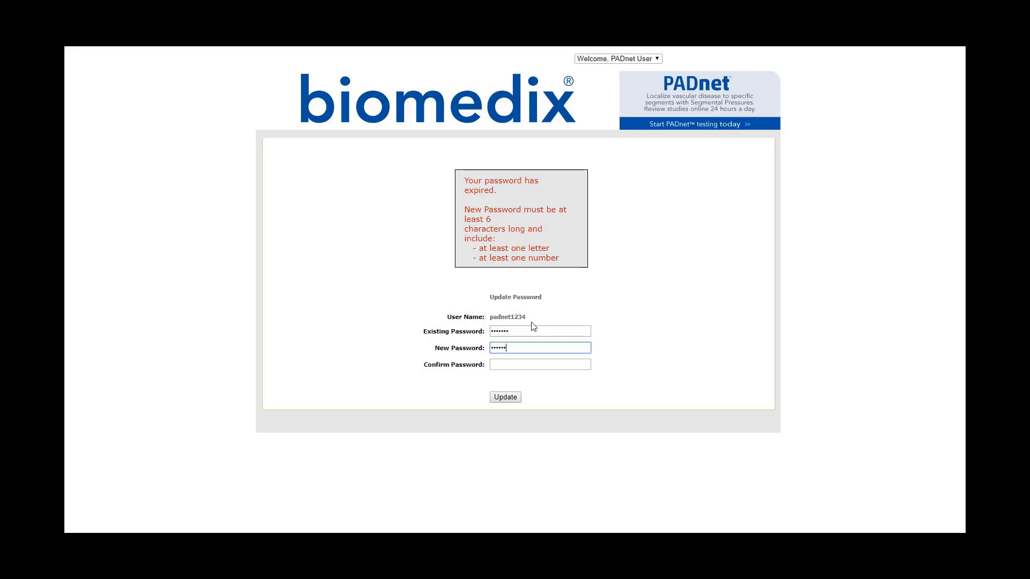
{"action": "key", "text": "Tab"}
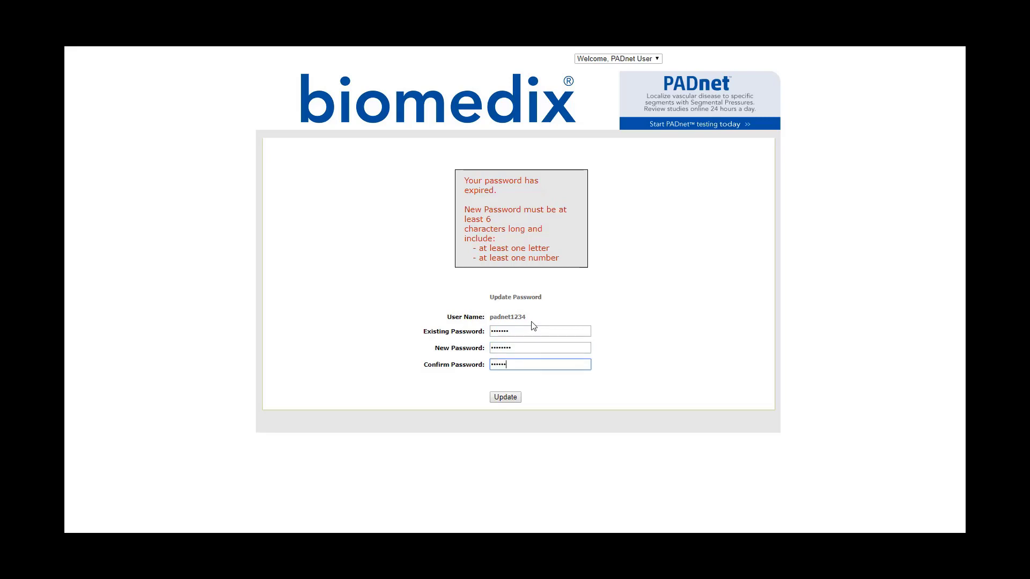
{"action": "left_click", "coordinate": [505, 397]}
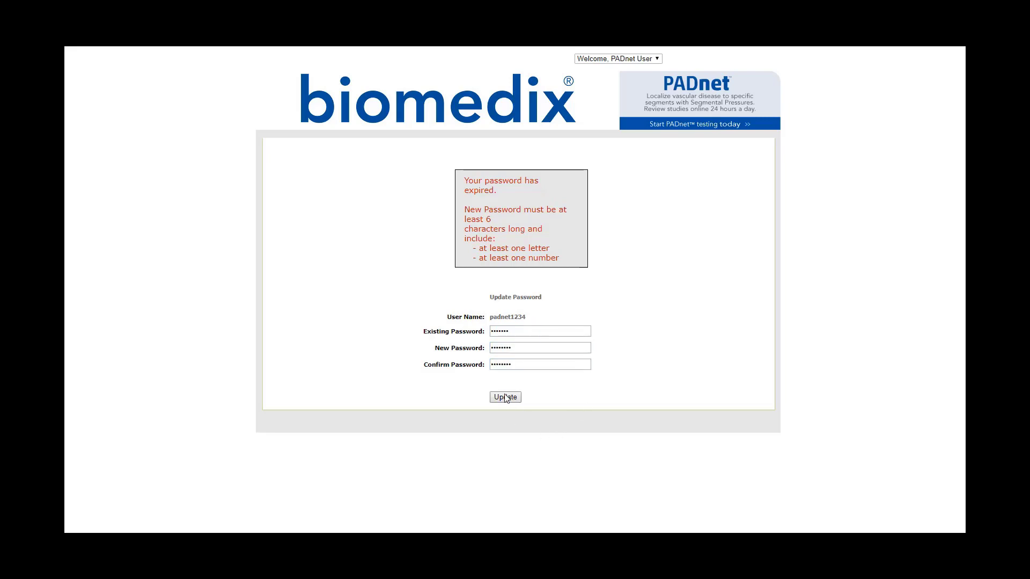
{"action": "left_click", "coordinate": [489, 386]}
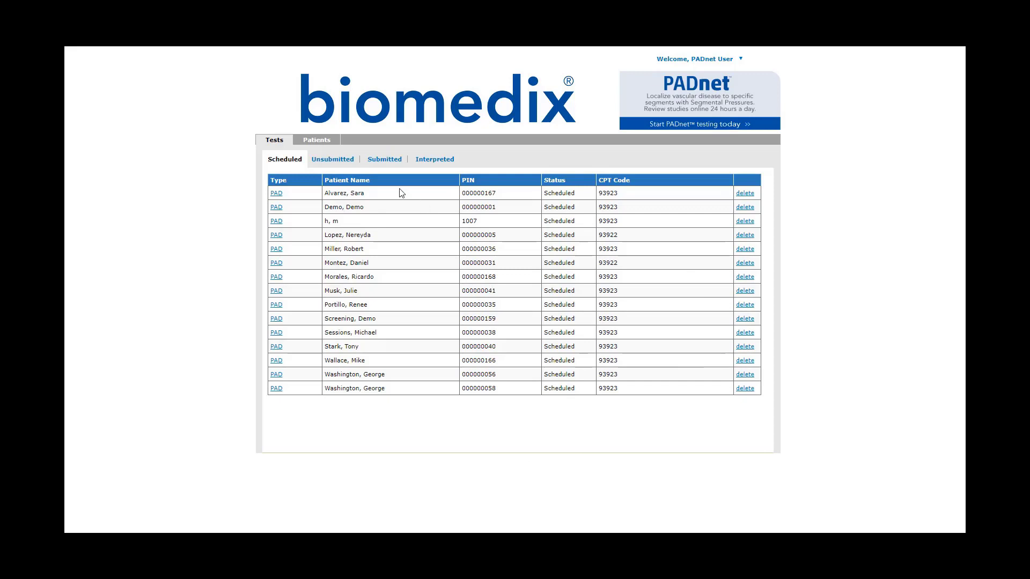
- Browse the Scheduled, Unsubmitted, Submitted and Interpreted test lists, then start a new patient
{"action": "double_click", "coordinate": [270, 138]}
{"action": "left_click", "coordinate": [284, 162]}
{"action": "left_click", "coordinate": [332, 161]}
{"action": "left_click", "coordinate": [435, 160]}
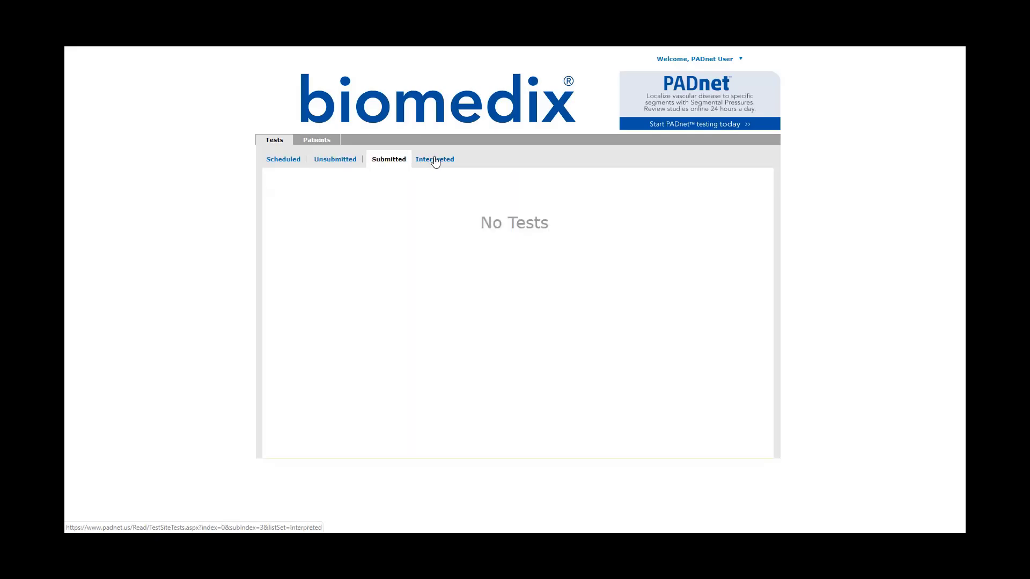
{"action": "left_click", "coordinate": [283, 162]}
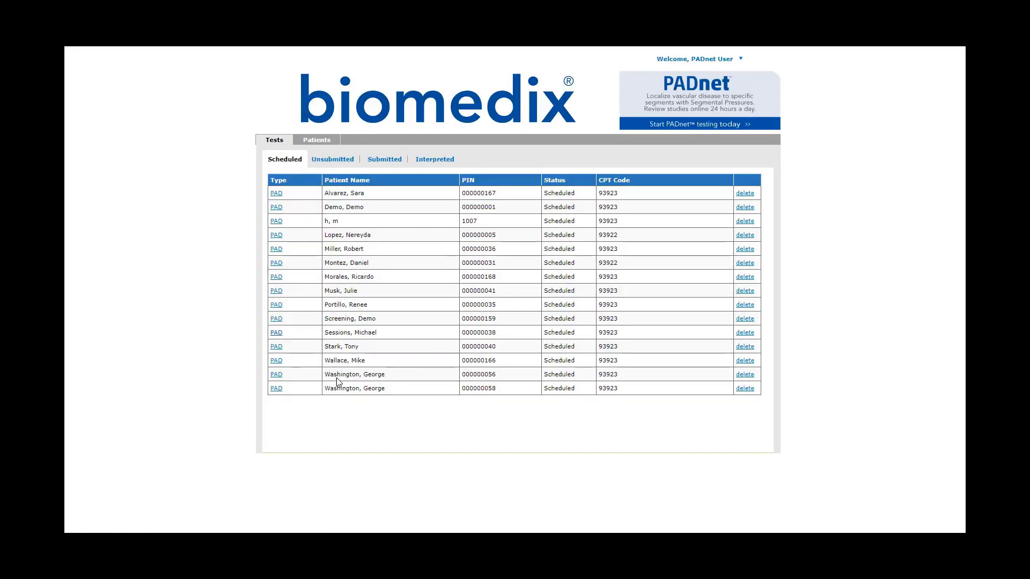
{"action": "left_click", "coordinate": [332, 159]}
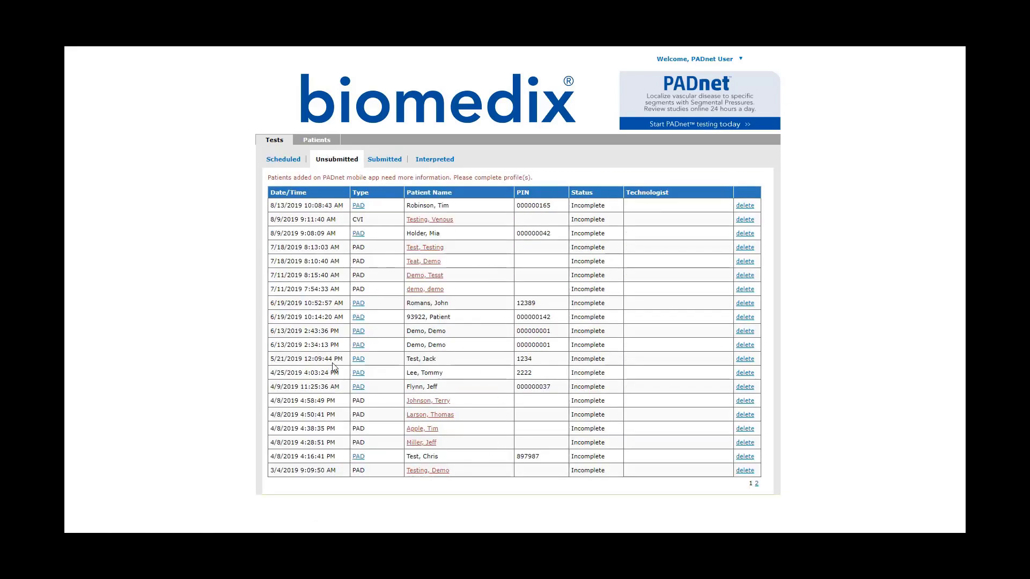
{"action": "left_click", "coordinate": [380, 160]}
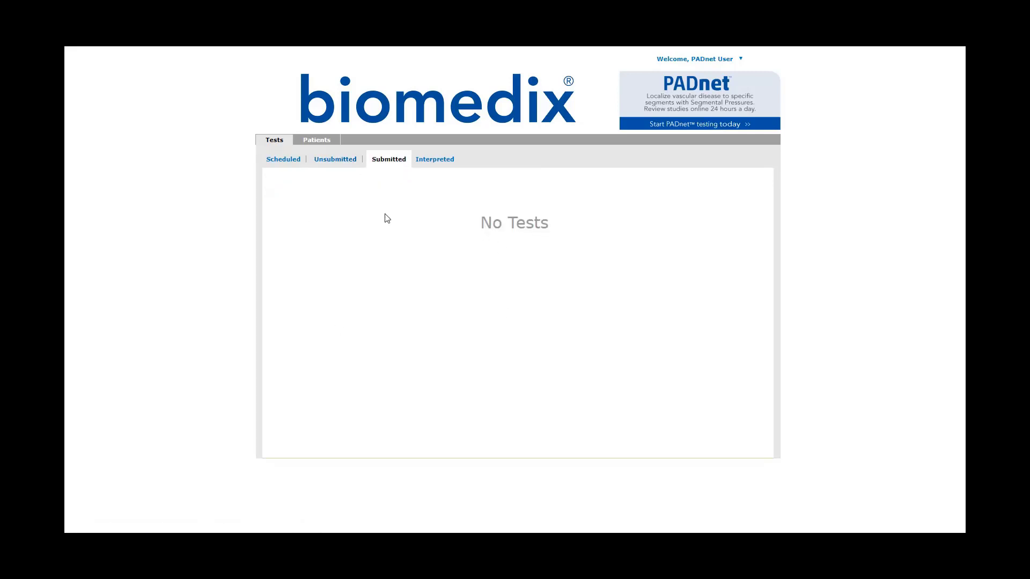
{"action": "left_click", "coordinate": [425, 160]}
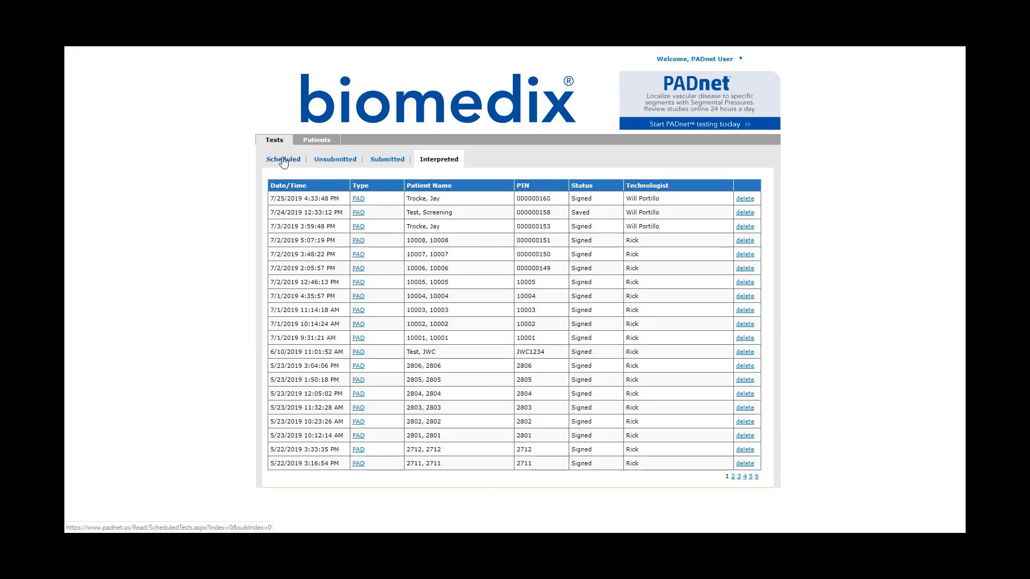
{"action": "left_click", "coordinate": [317, 141]}
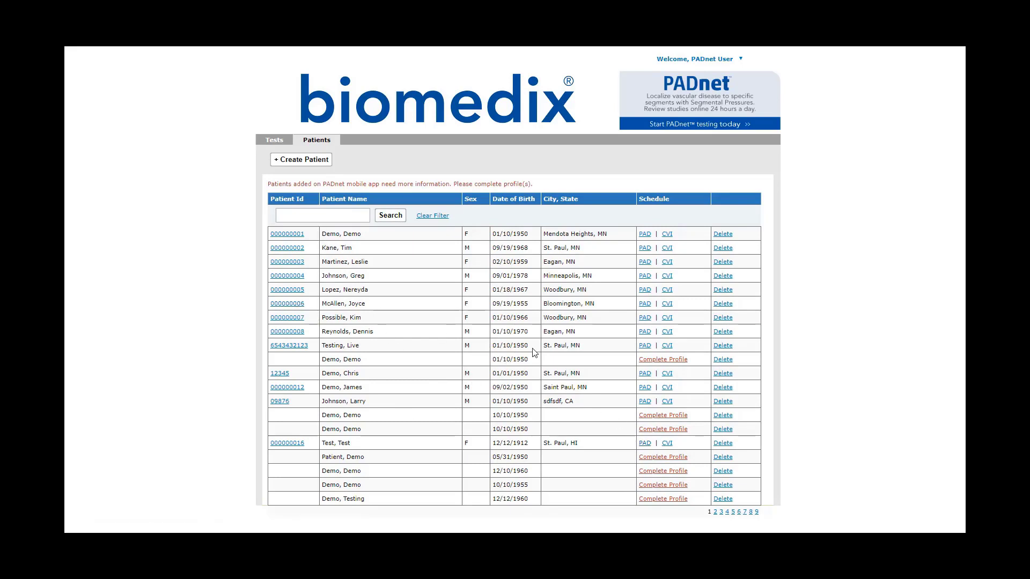
{"action": "left_click", "coordinate": [304, 161]}
- Enter first and last name Demo, birth date 10/10/1950 and sex M
{"action": "left_click", "coordinate": [316, 223]}
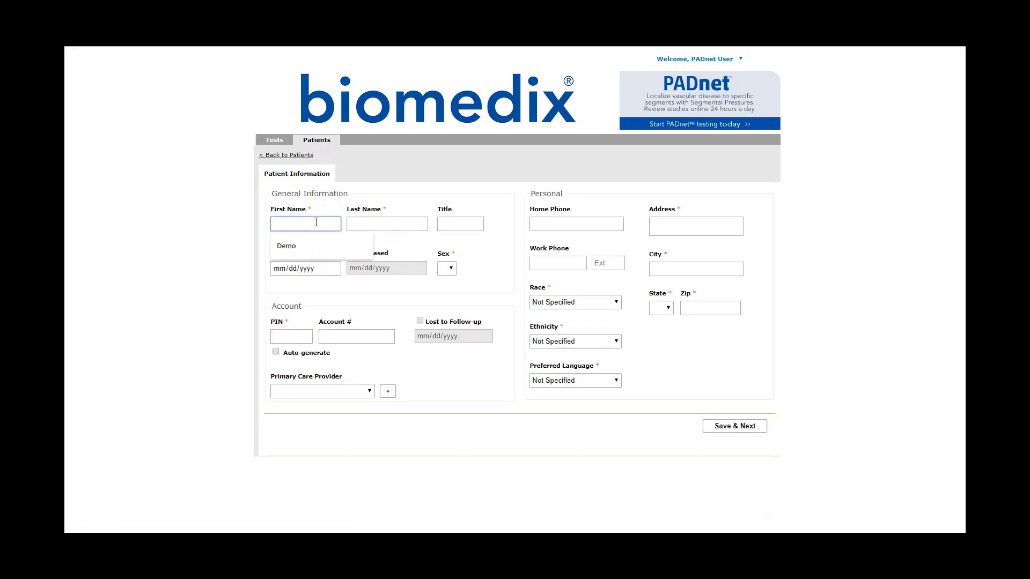
{"action": "type", "text": "Demo"}
{"action": "key", "text": "Tab"}
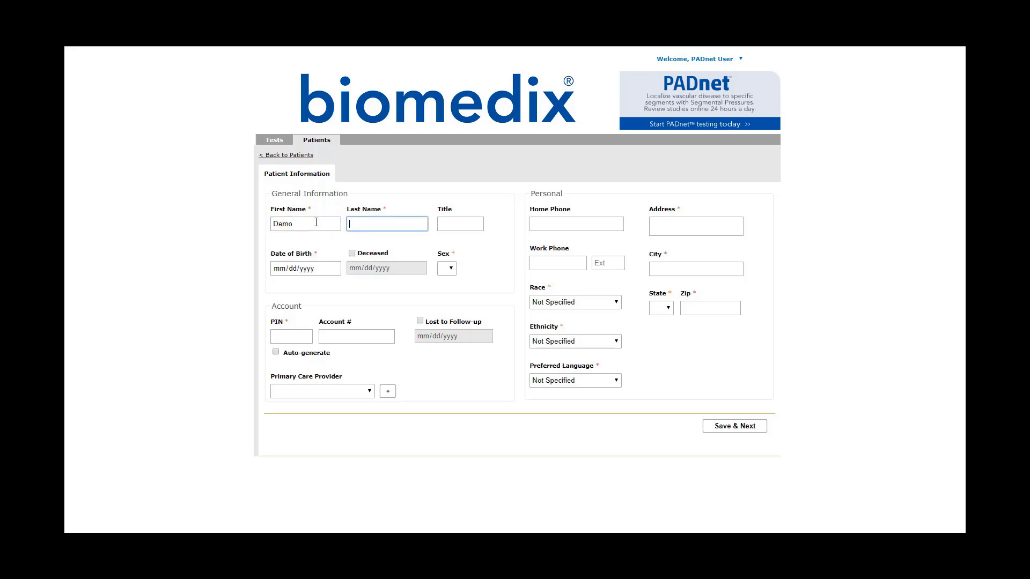
{"action": "type", "text": "Demo"}
{"action": "key", "text": "Tab"}
{"action": "key", "text": "Tab"}
{"action": "type", "text": "10/10/1"}
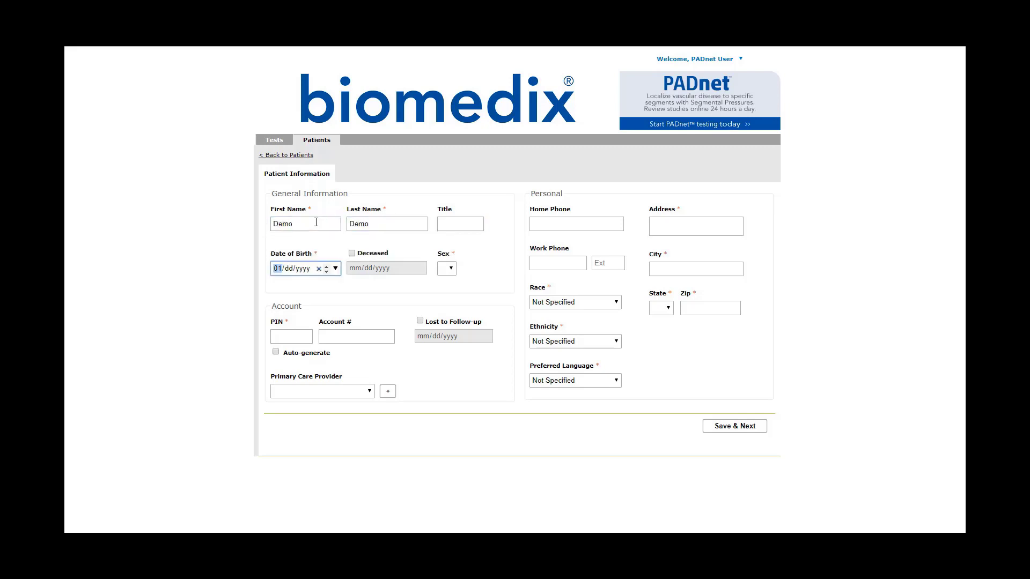
{"action": "type", "text": "950"}
{"action": "key", "text": "Tab"}
{"action": "left_click", "coordinate": [439, 269]}
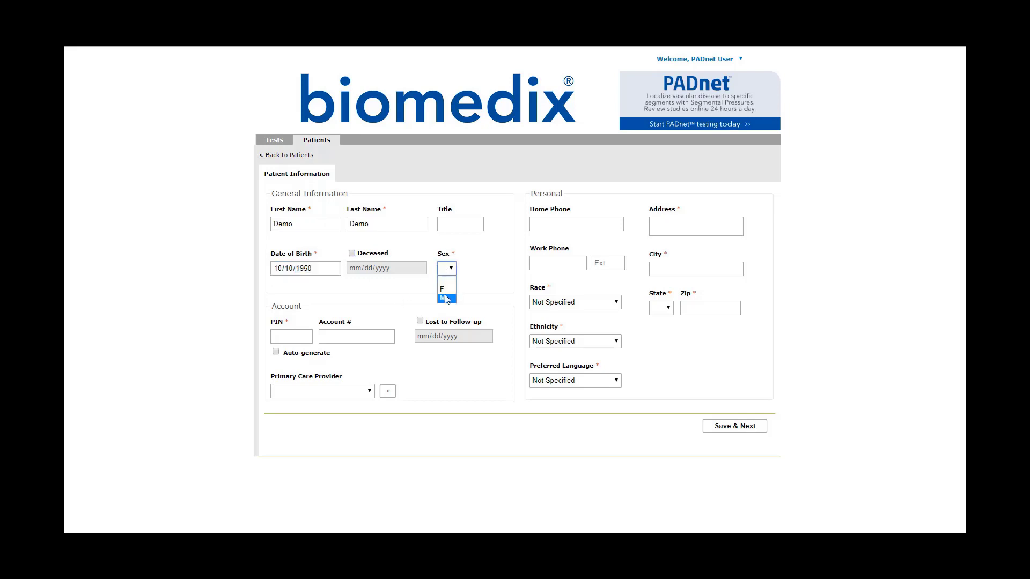
{"action": "left_click", "coordinate": [445, 295]}
- Fill in address Demo, city Demo, state DE and zip 00000
{"action": "left_click", "coordinate": [668, 230]}
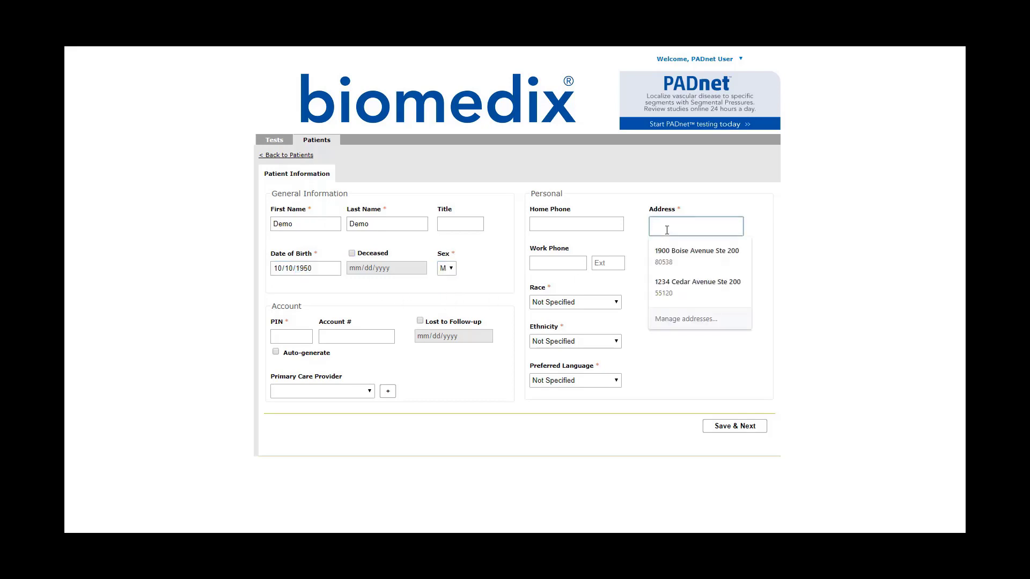
{"action": "type", "text": "Demo"}
{"action": "key", "text": "Tab"}
{"action": "type", "text": "Demo"}
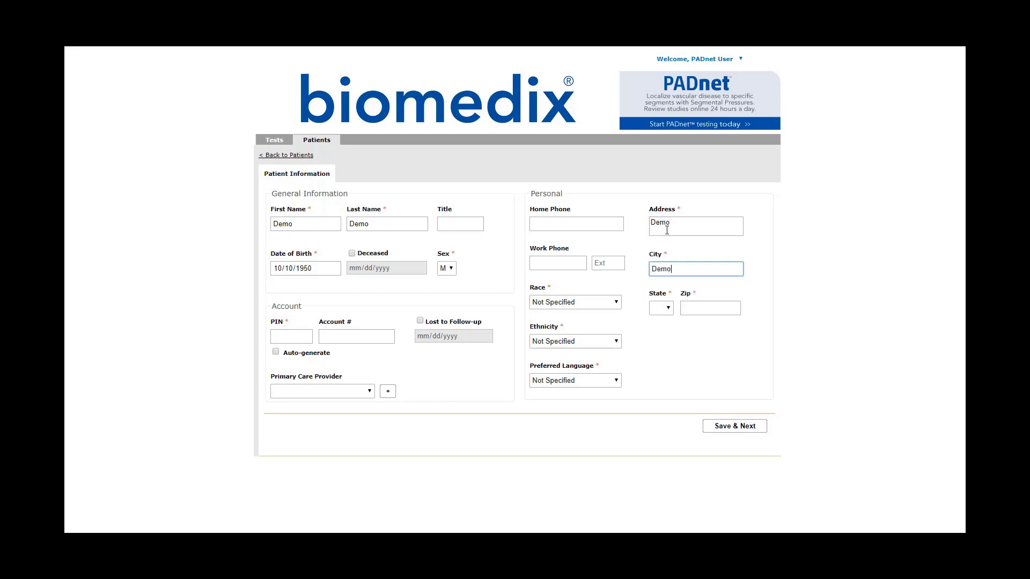
{"action": "key", "text": "Tab"}
{"action": "type", "text": "de"}
{"action": "key", "text": "Tab"}
{"action": "type", "text": "0000"}
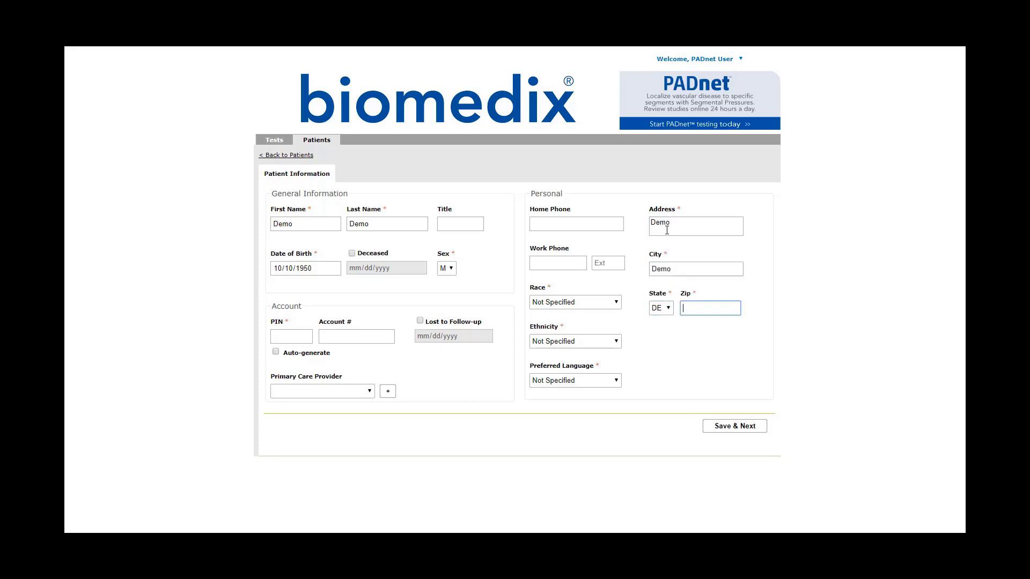
{"action": "type", "text": "0"}
- Auto-generate the PIN, keep race and ethnicity Not Specified, and save the patient
{"action": "left_click", "coordinate": [300, 339]}
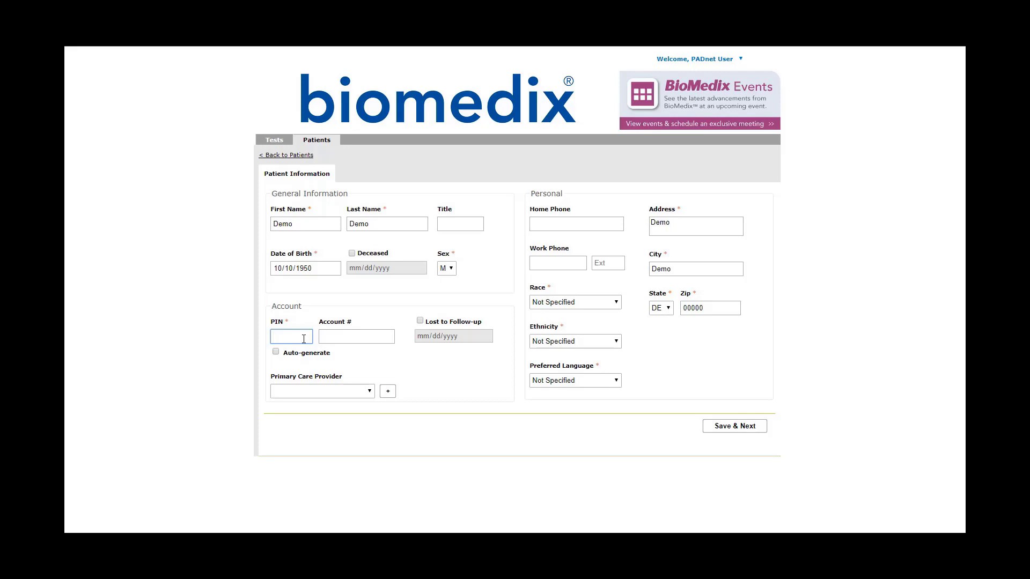
{"action": "left_click", "coordinate": [276, 352]}
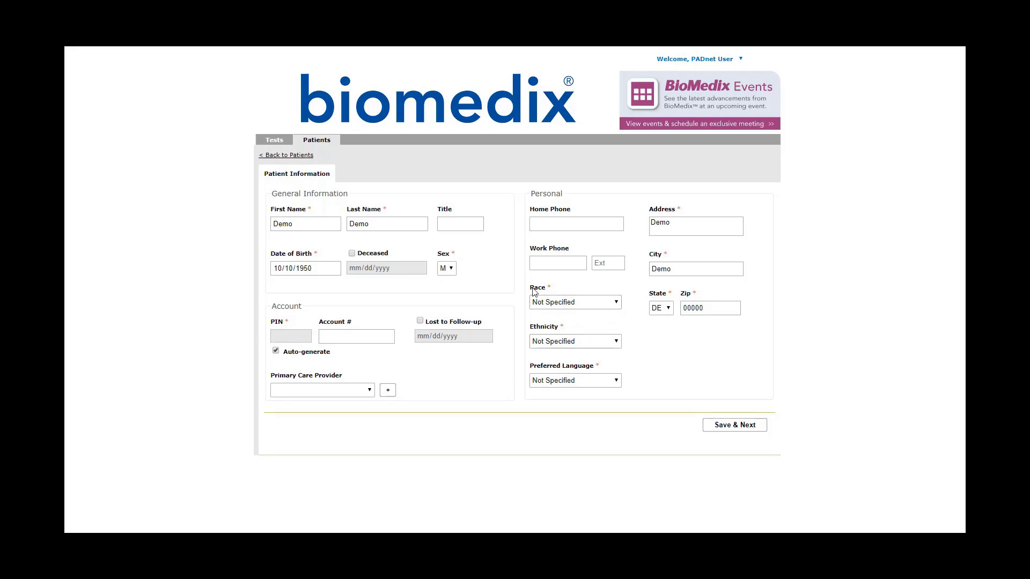
{"action": "left_click", "coordinate": [582, 303]}
{"action": "left_click", "coordinate": [579, 312]}
{"action": "left_click", "coordinate": [589, 341]}
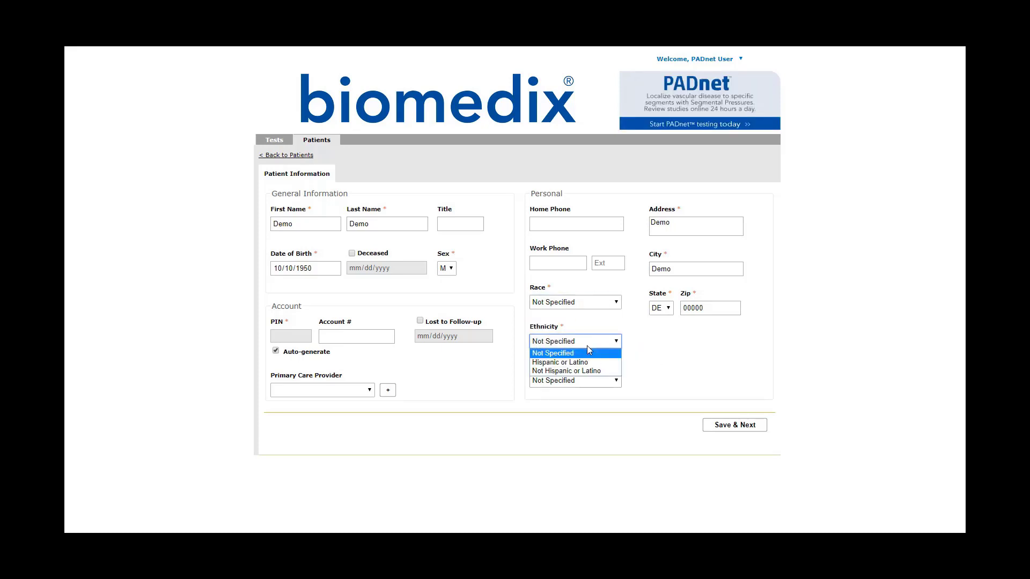
{"action": "left_click", "coordinate": [586, 355]}
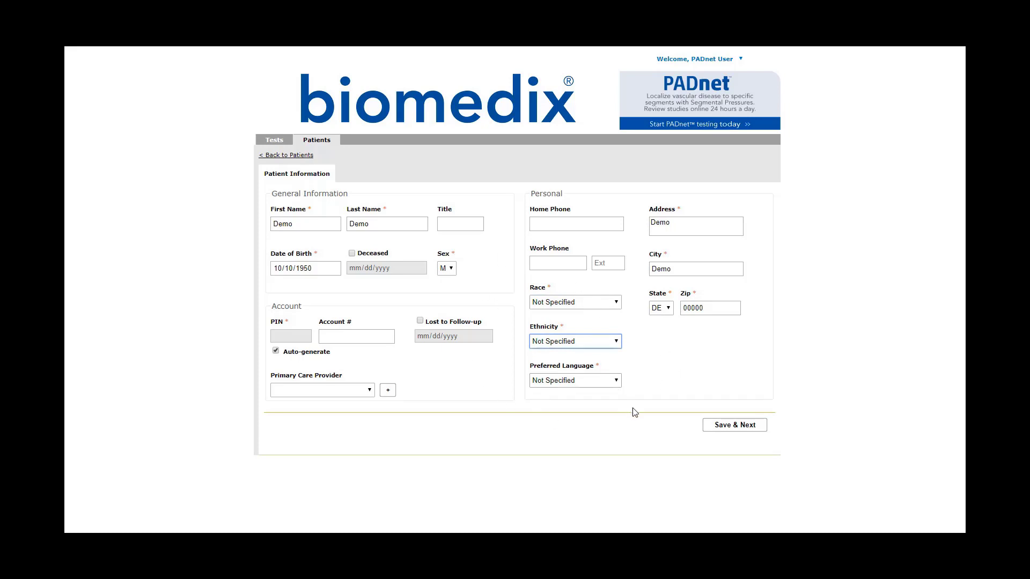
{"action": "left_click", "coordinate": [744, 425]}
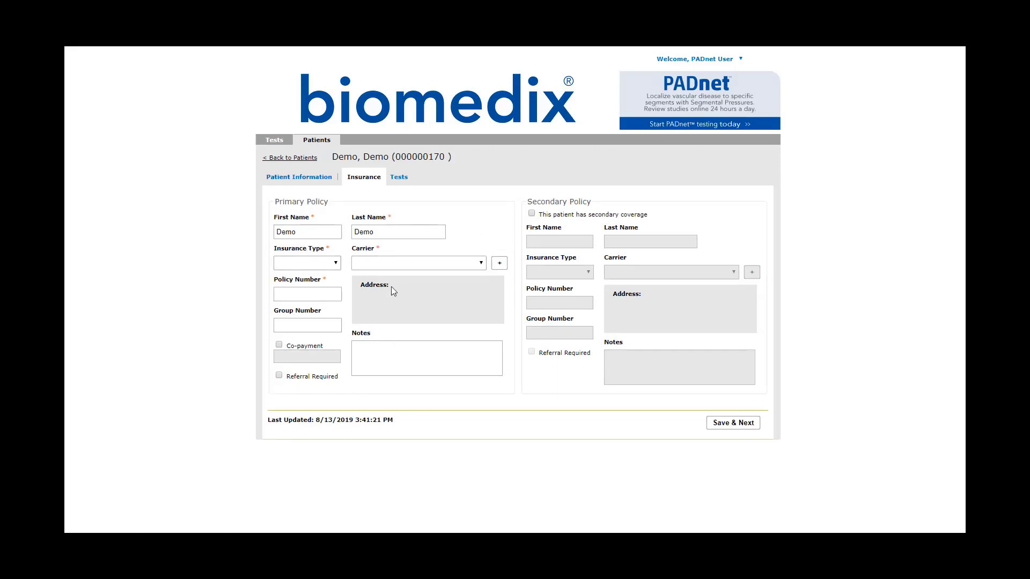
- Try insurance type HMO with carrier Blue Cross Demo and policy number 000000
{"action": "left_click", "coordinate": [331, 264]}
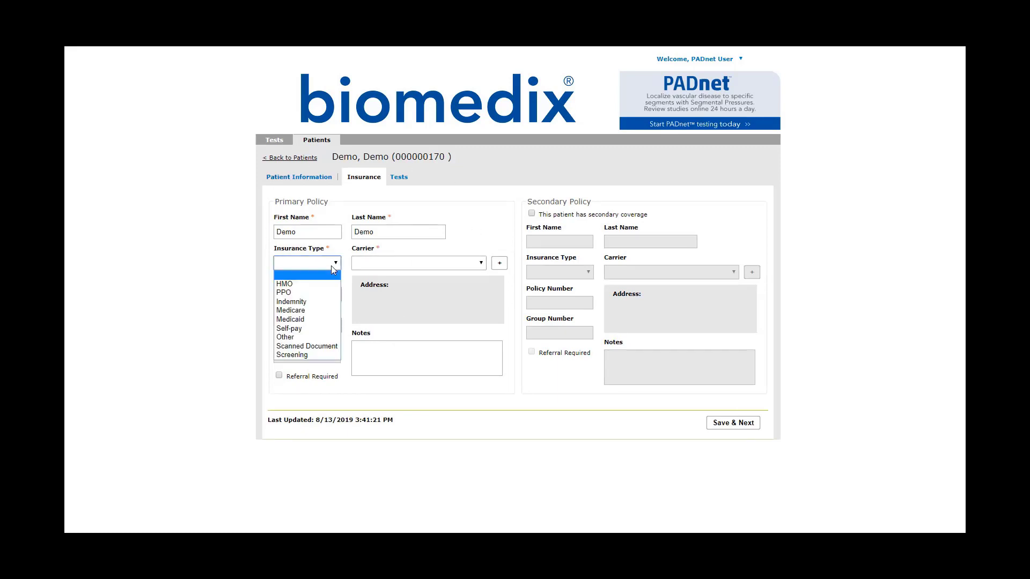
{"action": "left_click", "coordinate": [319, 281]}
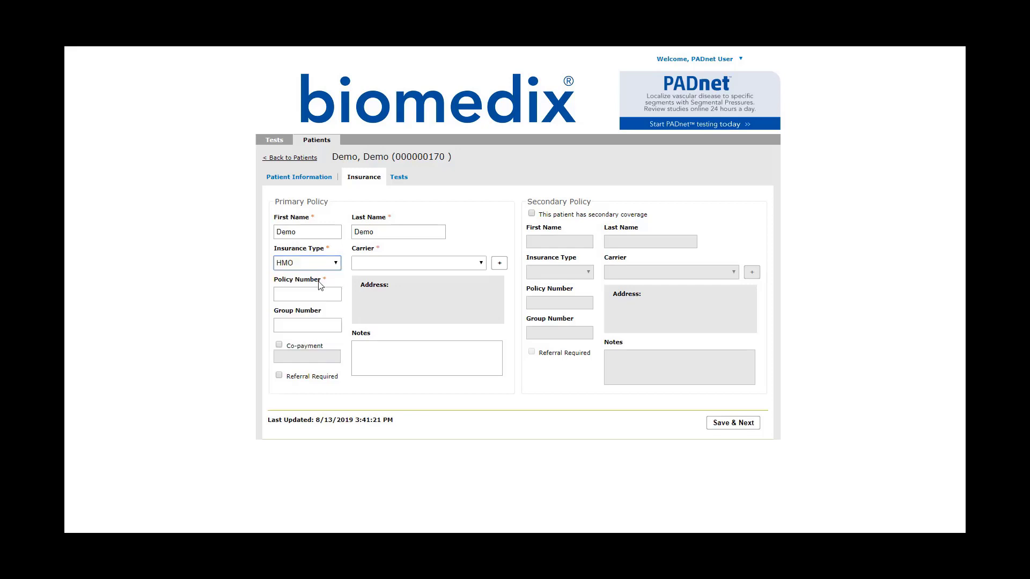
{"action": "left_click", "coordinate": [419, 265]}
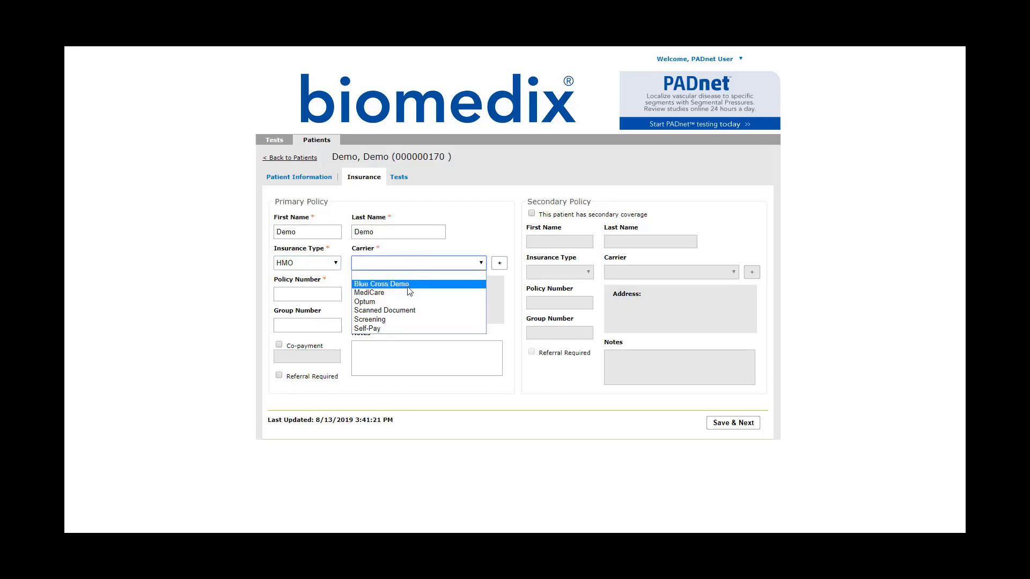
{"action": "left_click", "coordinate": [466, 276]}
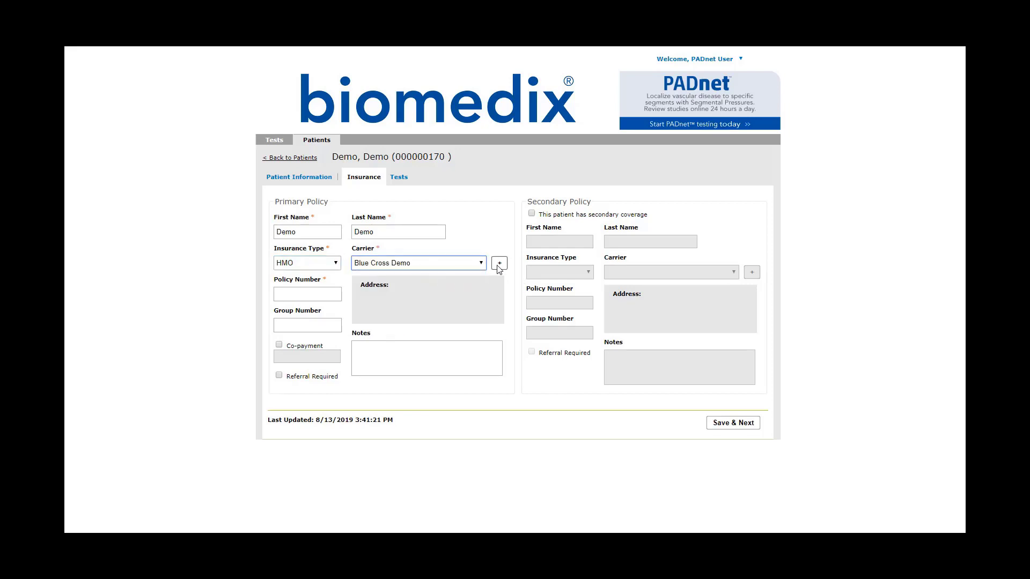
{"action": "left_click", "coordinate": [498, 263]}
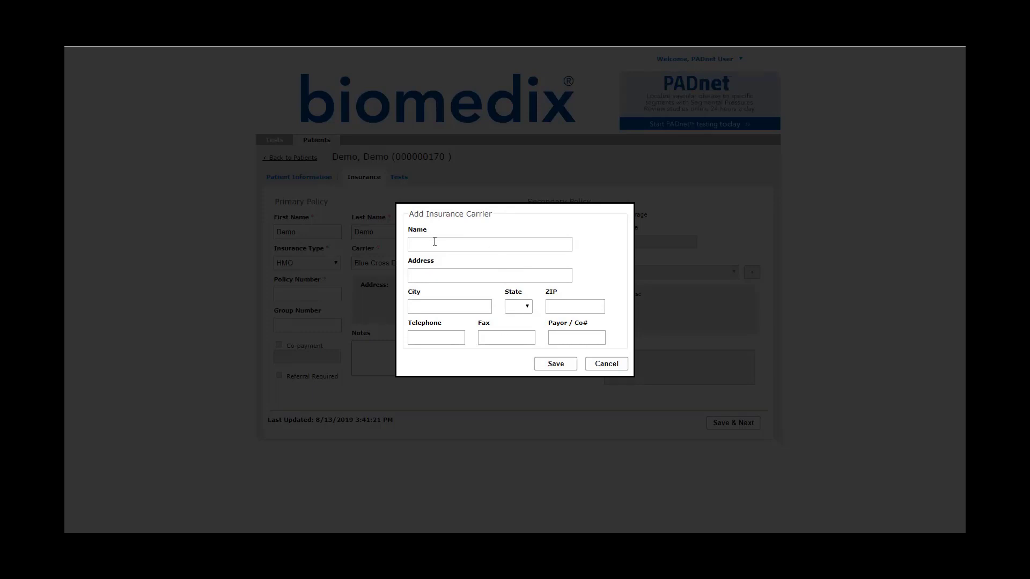
{"action": "left_click", "coordinate": [611, 365]}
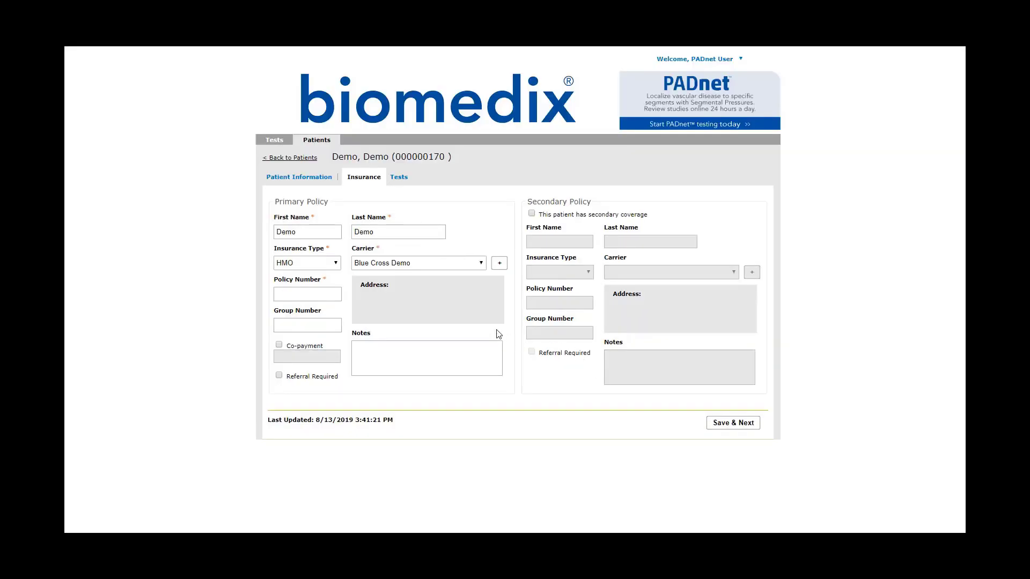
{"action": "left_click", "coordinate": [310, 294]}
{"action": "type", "text": "000000"}
- Switch type and carrier to Scanned Document, clear the policy number, and save without secondary coverage
{"action": "left_click", "coordinate": [321, 263]}
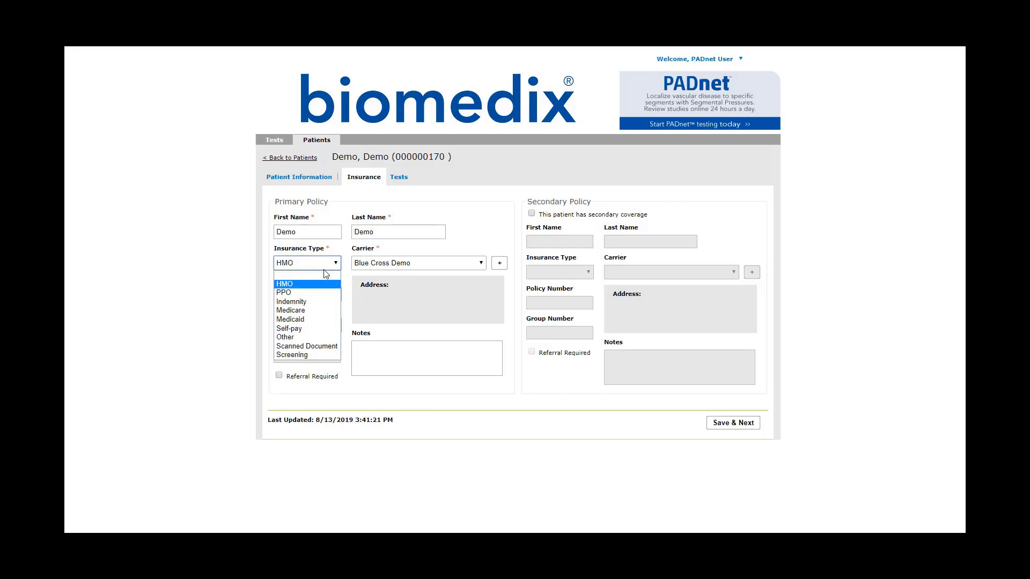
{"action": "left_click", "coordinate": [309, 346]}
{"action": "left_click", "coordinate": [381, 264]}
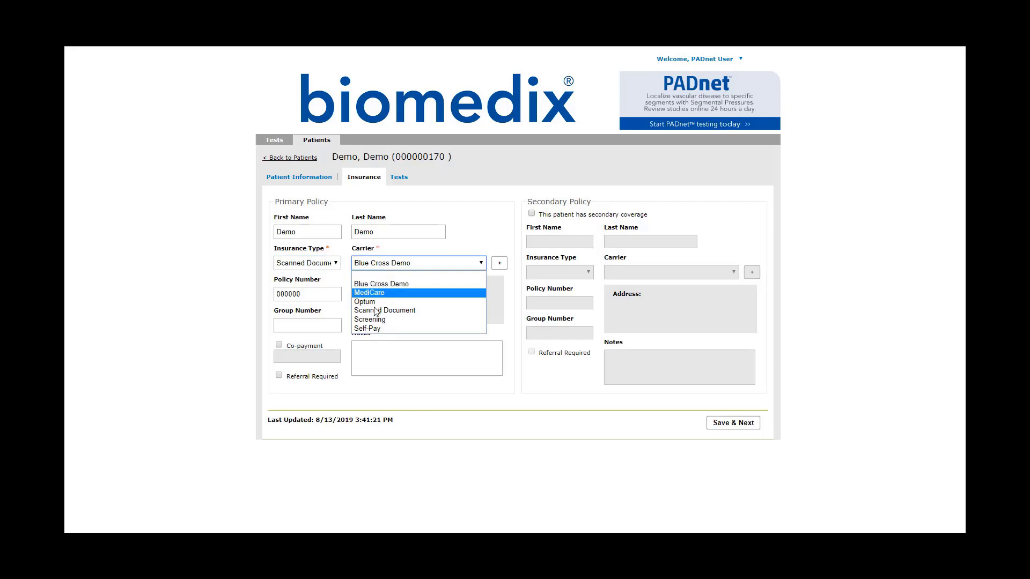
{"action": "left_click", "coordinate": [376, 310]}
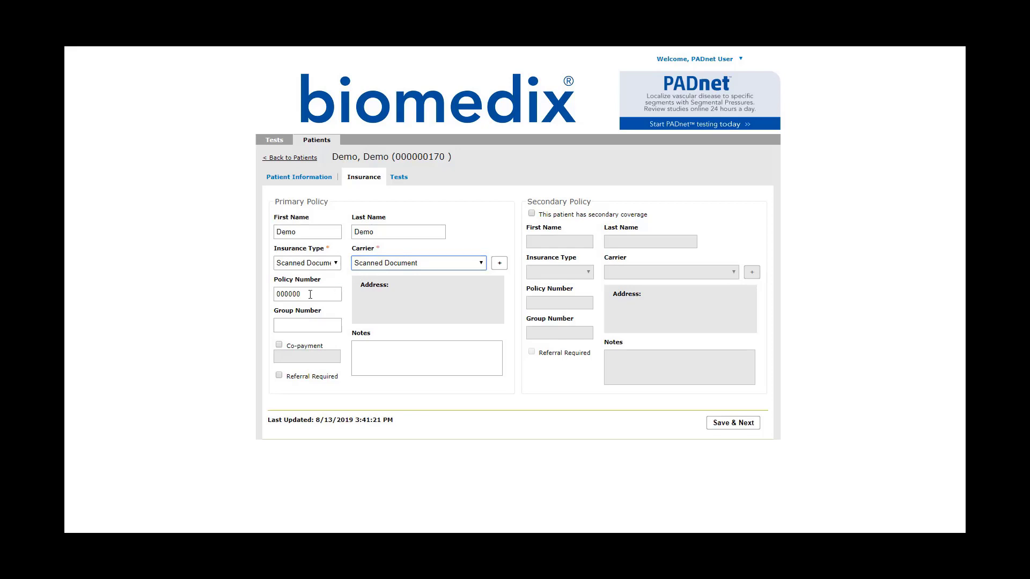
{"action": "left_click_drag", "start_coordinate": [310, 294], "coordinate": [247, 297]}
{"action": "key", "text": "BackSpace"}
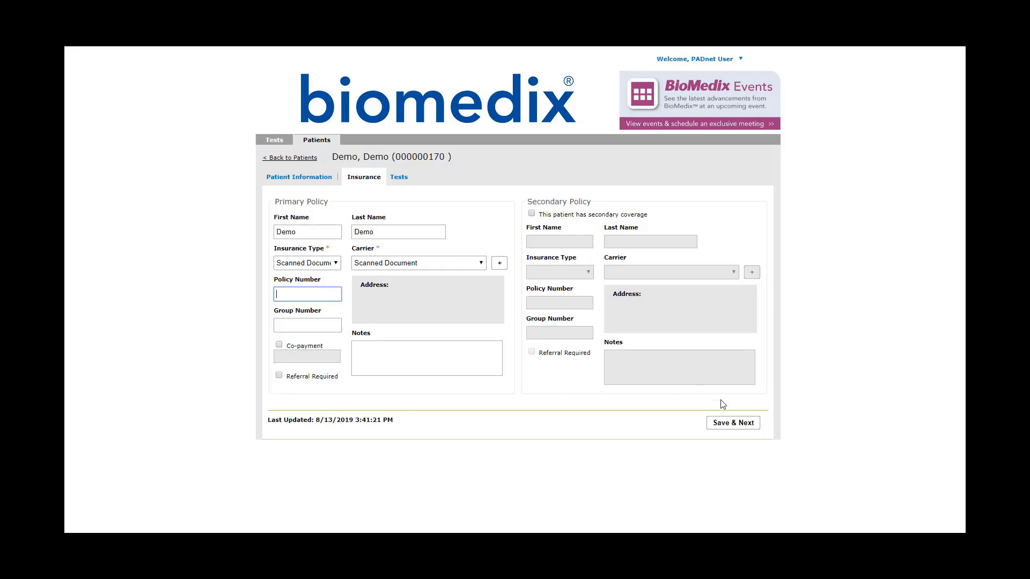
{"action": "left_click", "coordinate": [532, 214]}
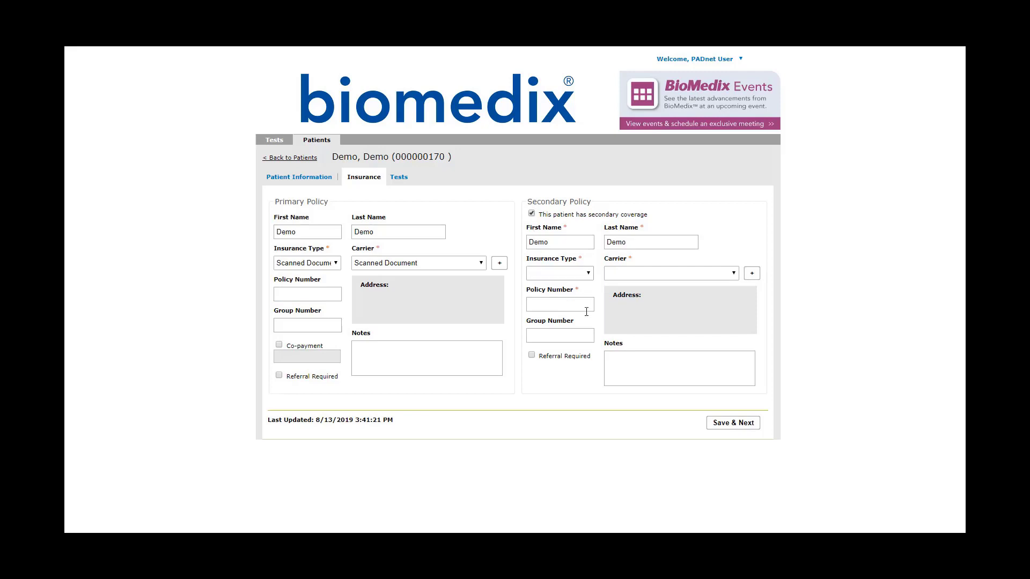
{"action": "left_click", "coordinate": [532, 214]}
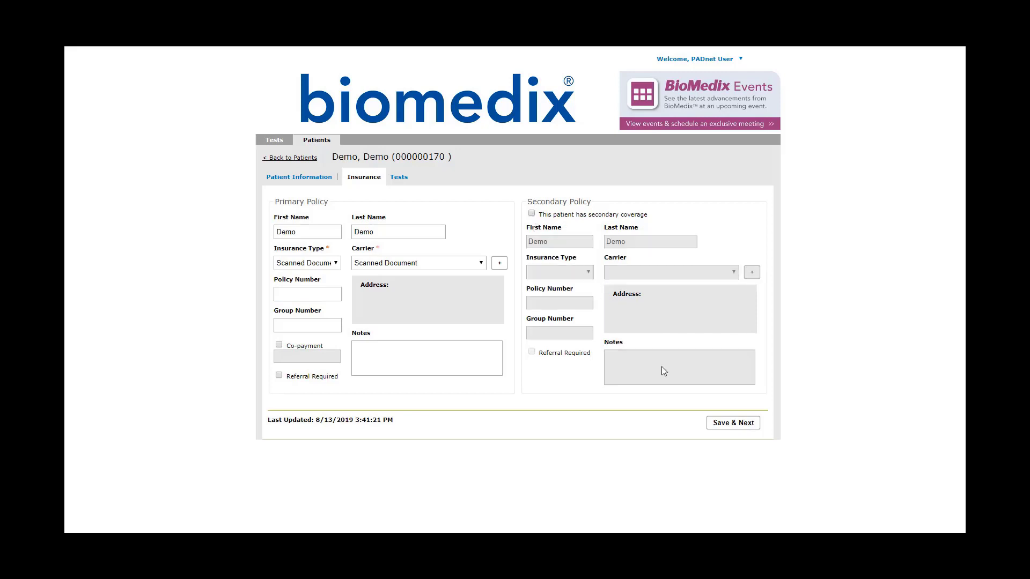
{"action": "left_click", "coordinate": [714, 420]}
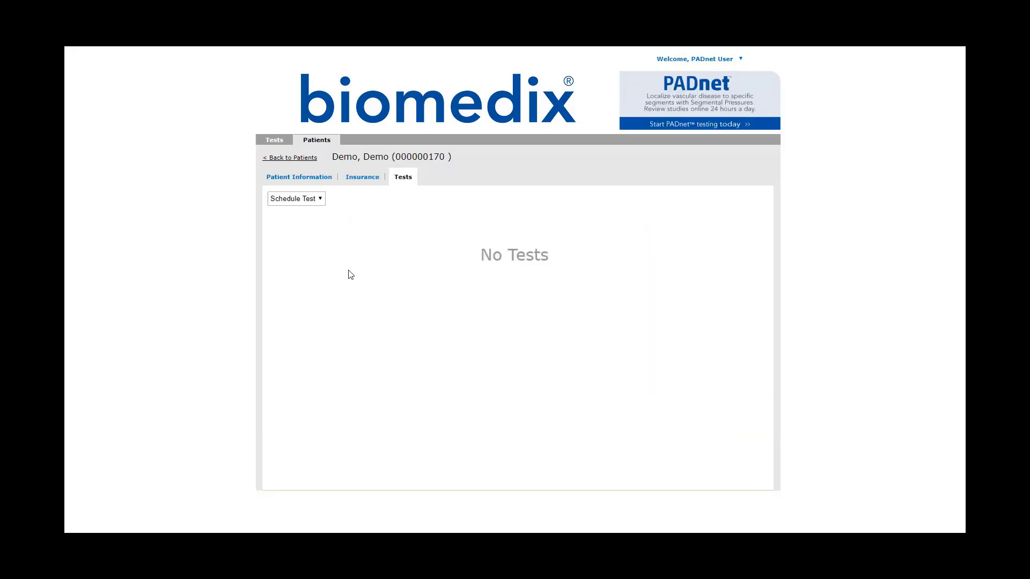
- Schedule a new PAD test for the Demo, Demo patient from its Tests tab
{"action": "double_click", "coordinate": [443, 156]}
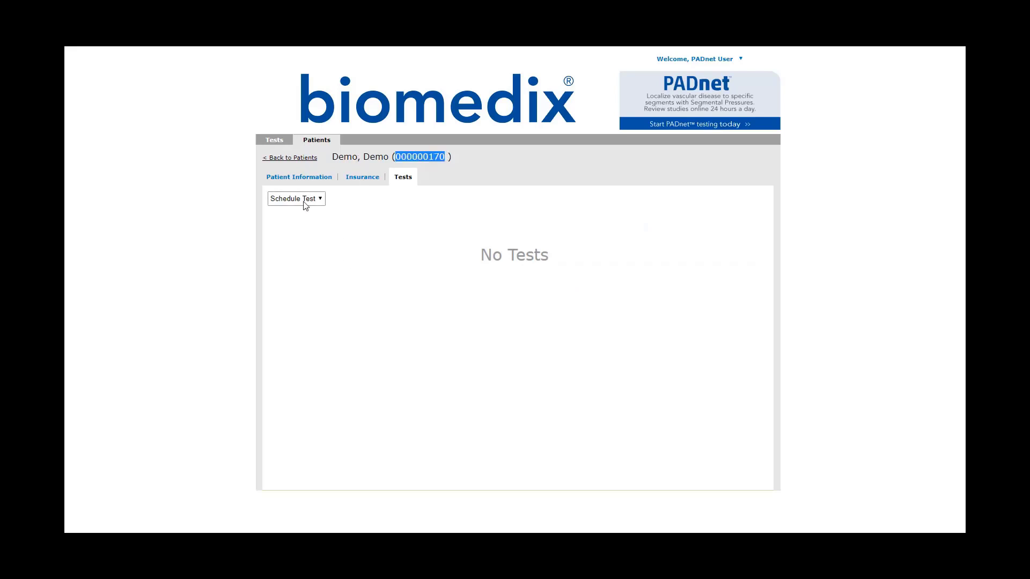
{"action": "left_click", "coordinate": [303, 200]}
{"action": "left_click", "coordinate": [285, 219]}
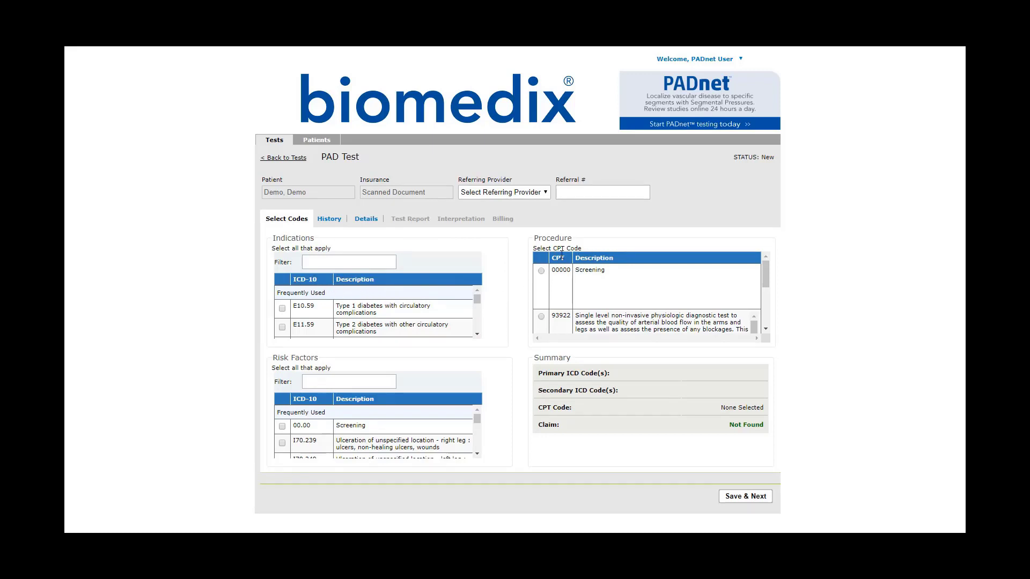
- Filter indications by 'claudication' and tick I70.212, claudication of the left leg
{"action": "left_click", "coordinate": [329, 262]}
{"action": "scroll", "coordinate": [338, 320], "scroll_direction": "down", "scroll_amount": 10}
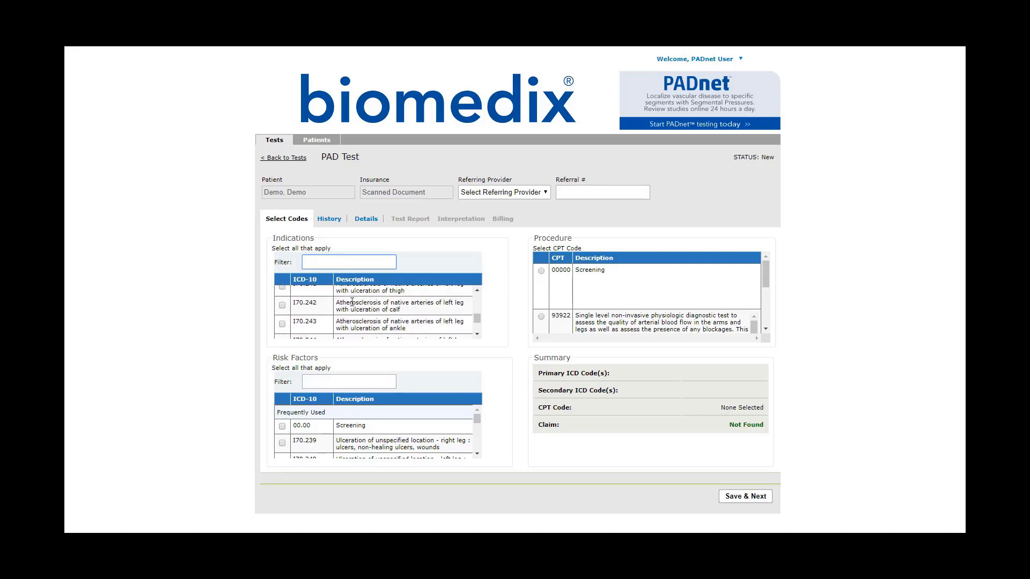
{"action": "scroll", "coordinate": [351, 302], "scroll_direction": "up", "scroll_amount": 5}
{"action": "scroll", "coordinate": [349, 303], "scroll_direction": "down", "scroll_amount": 4}
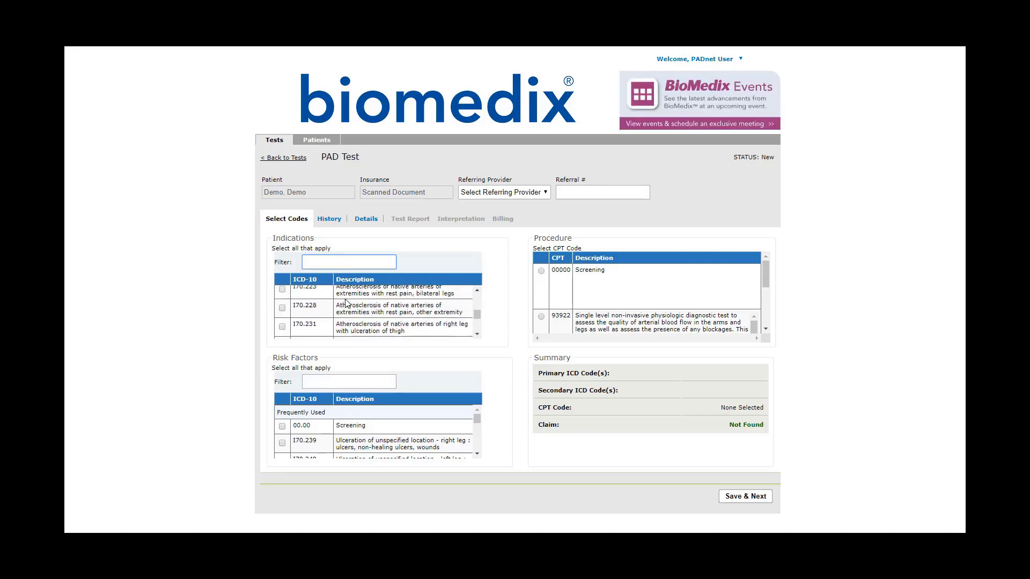
{"action": "scroll", "coordinate": [346, 303], "scroll_direction": "up", "scroll_amount": 8}
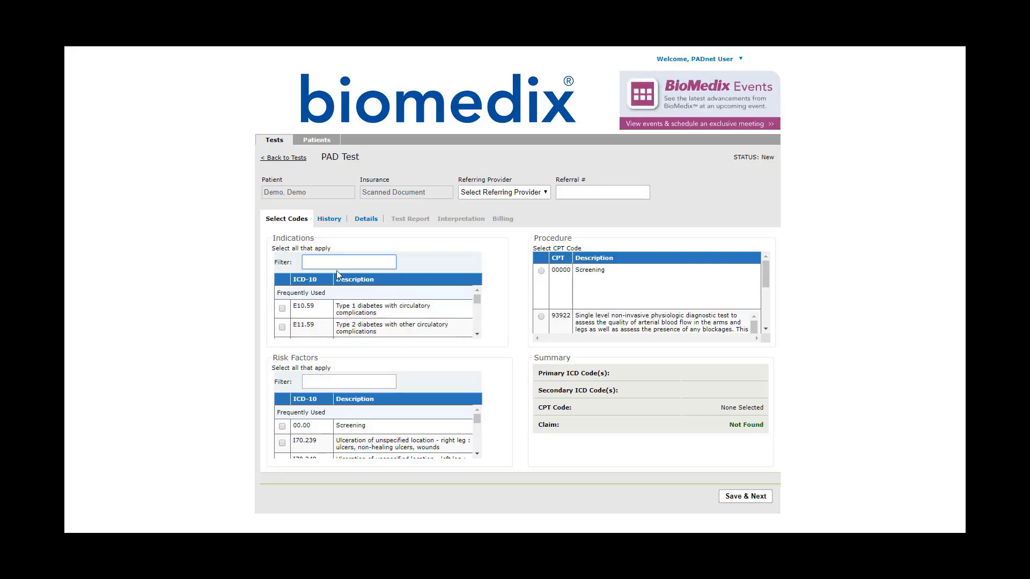
{"action": "type", "text": "I7"}
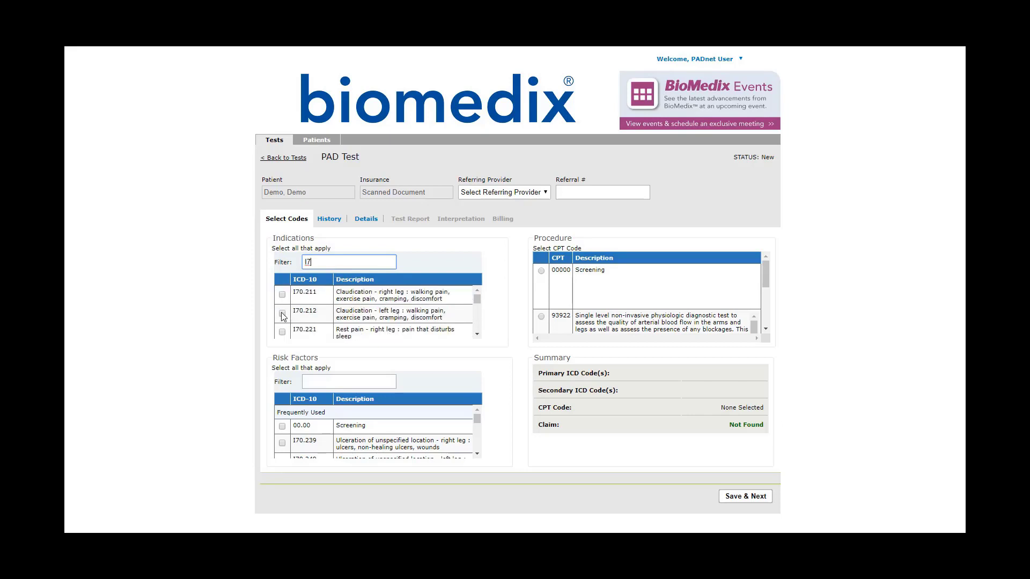
{"action": "left_click", "coordinate": [282, 314]}
{"action": "left_click", "coordinate": [282, 313]}
{"action": "left_click_drag", "start_coordinate": [316, 263], "coordinate": [265, 261]}
{"action": "type", "text": "claudication"}
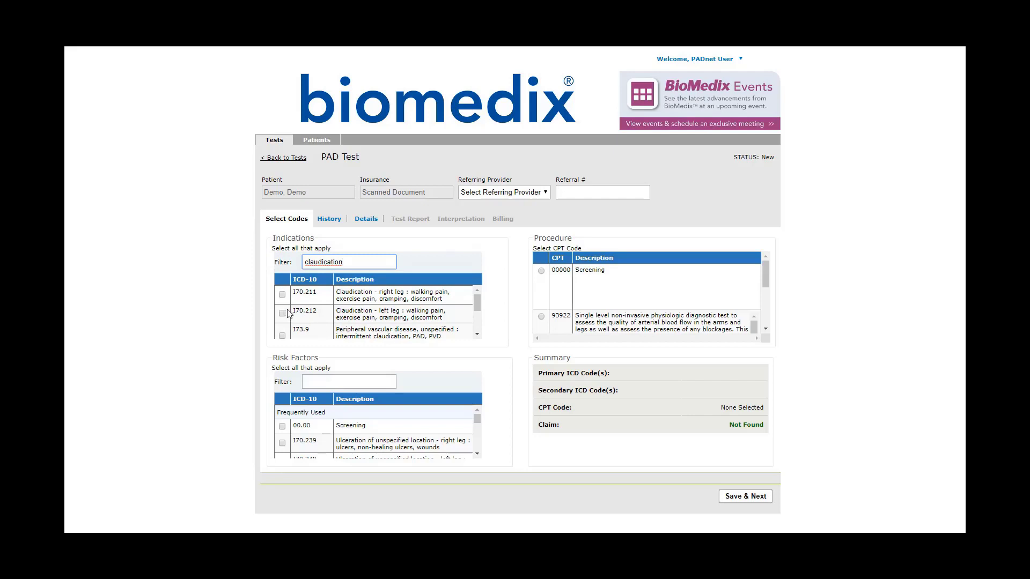
{"action": "left_click", "coordinate": [282, 313]}
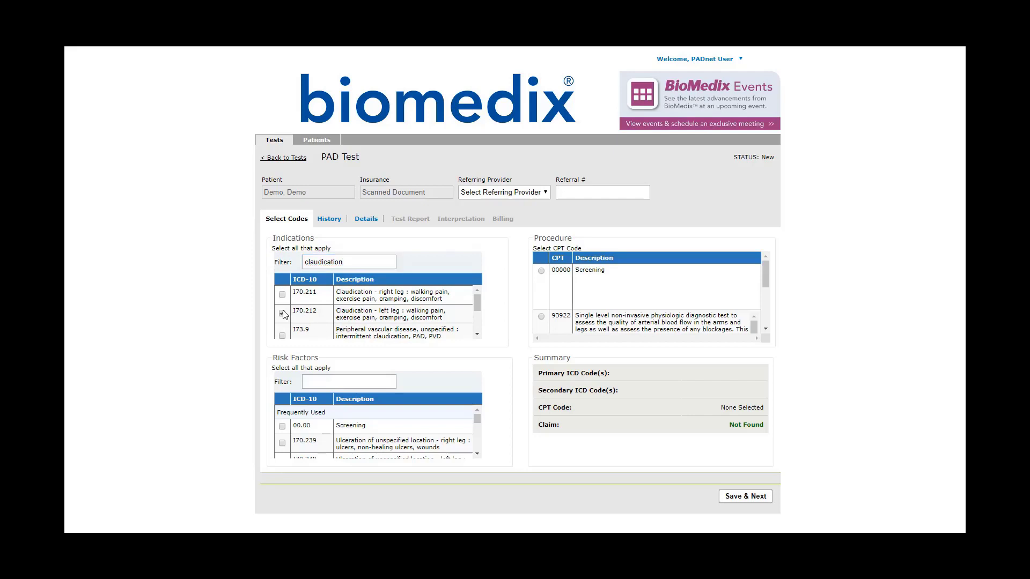
- Tick risk factor E10.10, diabetes with ketoacidosis
{"action": "left_click", "coordinate": [352, 383]}
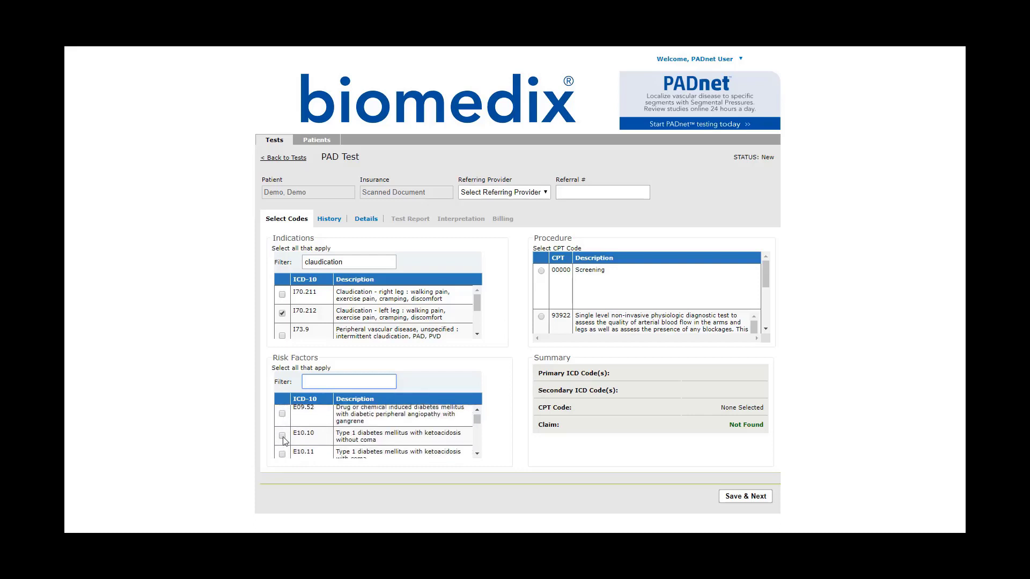
{"action": "left_click", "coordinate": [282, 438]}
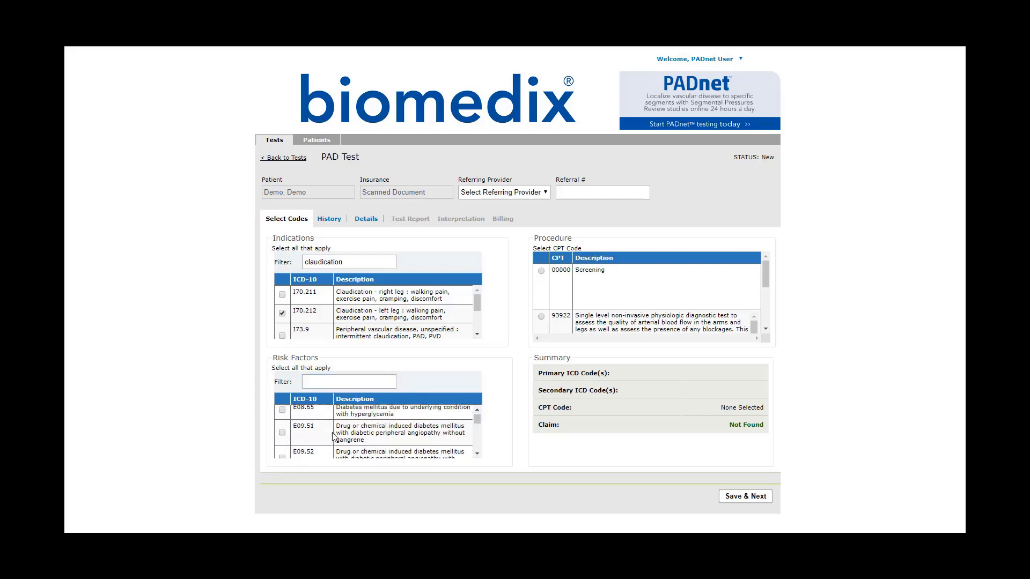
{"action": "scroll", "coordinate": [331, 437], "scroll_direction": "up", "scroll_amount": 3}
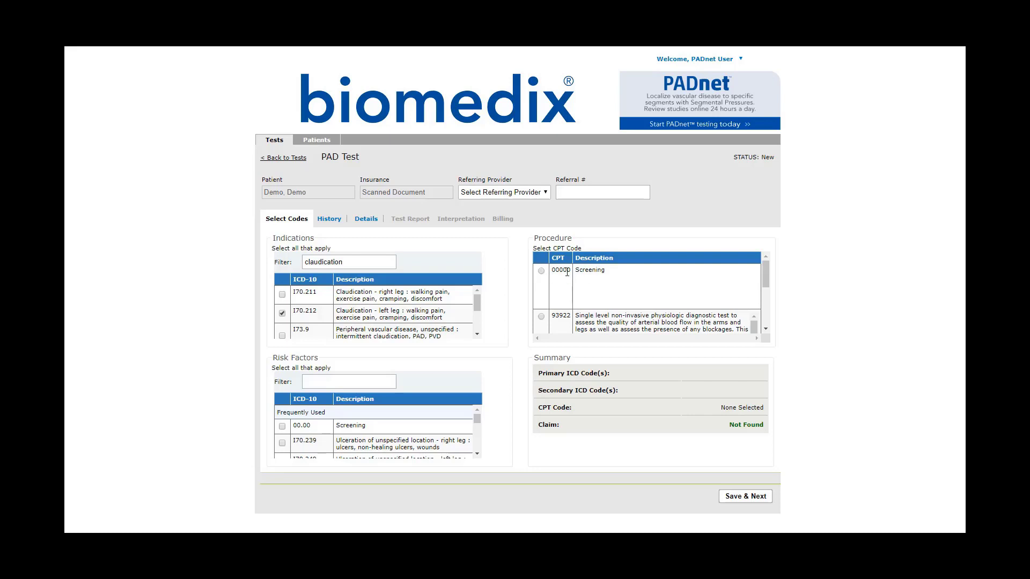
- Find and highlight CPT 93923, the multi-level physiologic study, in the Procedure list
{"action": "scroll", "coordinate": [614, 295], "scroll_direction": "down", "scroll_amount": 3}
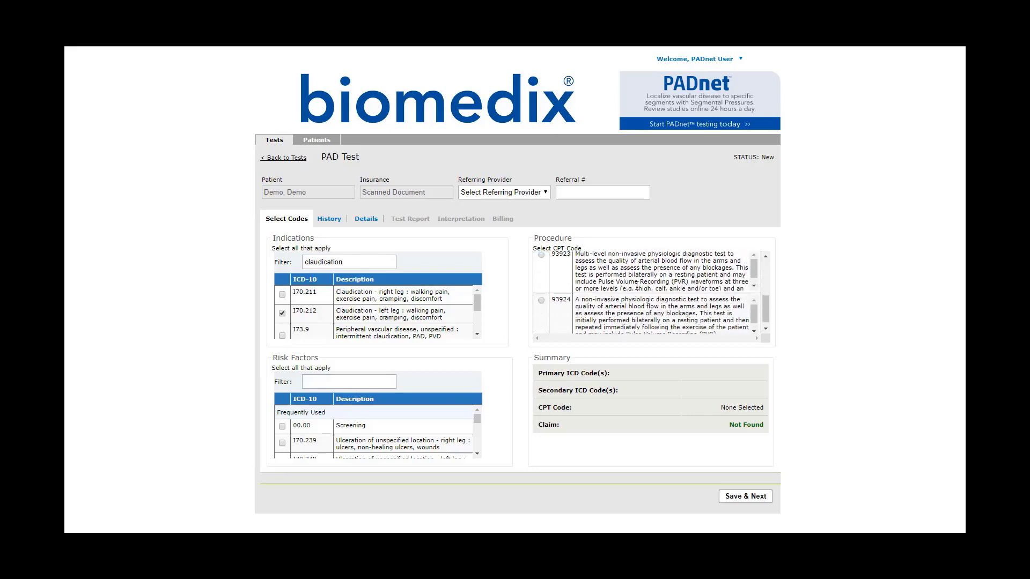
{"action": "scroll", "coordinate": [631, 314], "scroll_direction": "down", "scroll_amount": 1}
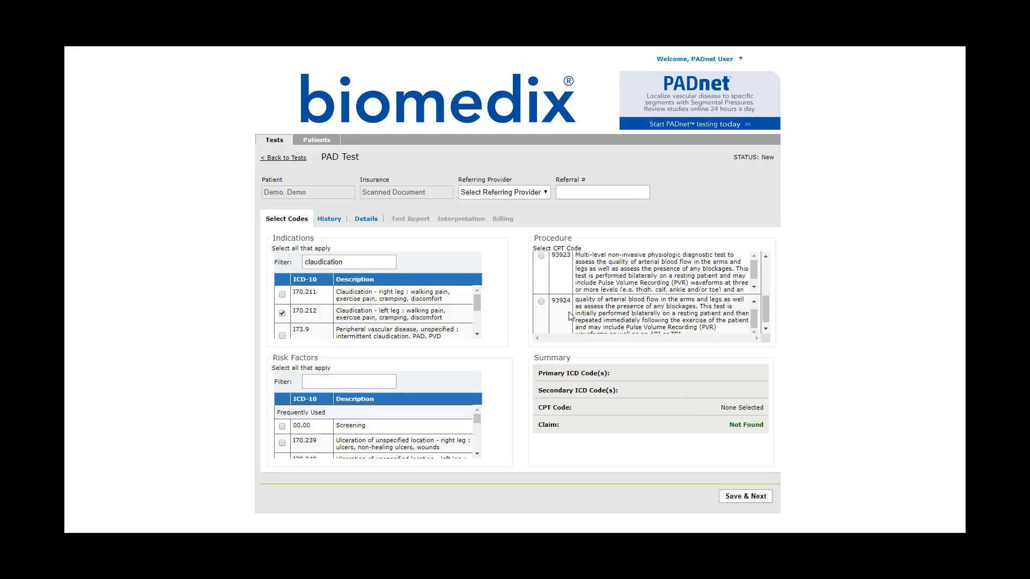
{"action": "scroll", "coordinate": [566, 311], "scroll_direction": "up", "scroll_amount": 3}
{"action": "scroll", "coordinate": [566, 311], "scroll_direction": "down", "scroll_amount": 3}
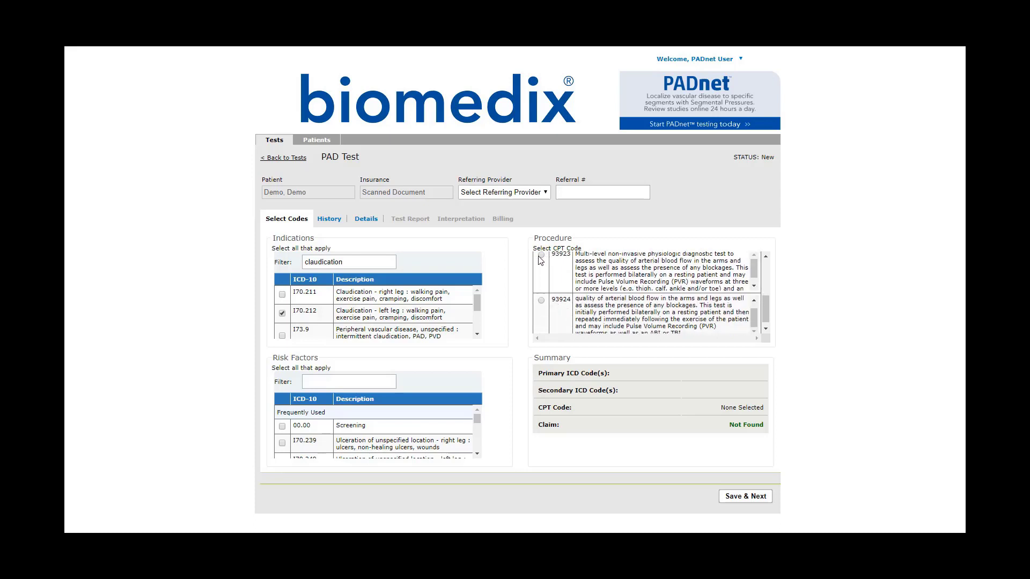
{"action": "scroll", "coordinate": [595, 296], "scroll_direction": "up", "scroll_amount": 2}
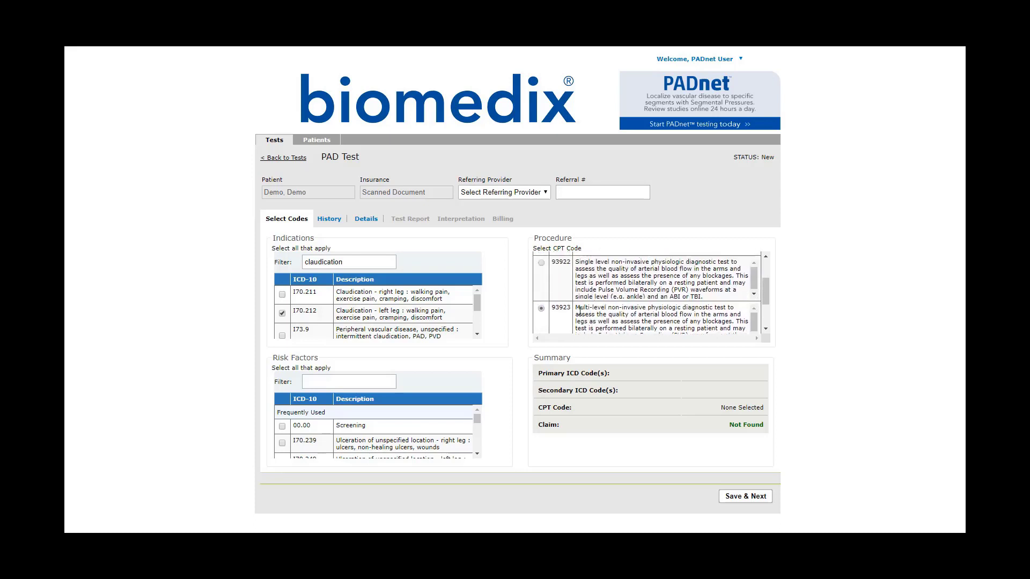
{"action": "left_click_drag", "start_coordinate": [552, 307], "coordinate": [572, 306]}
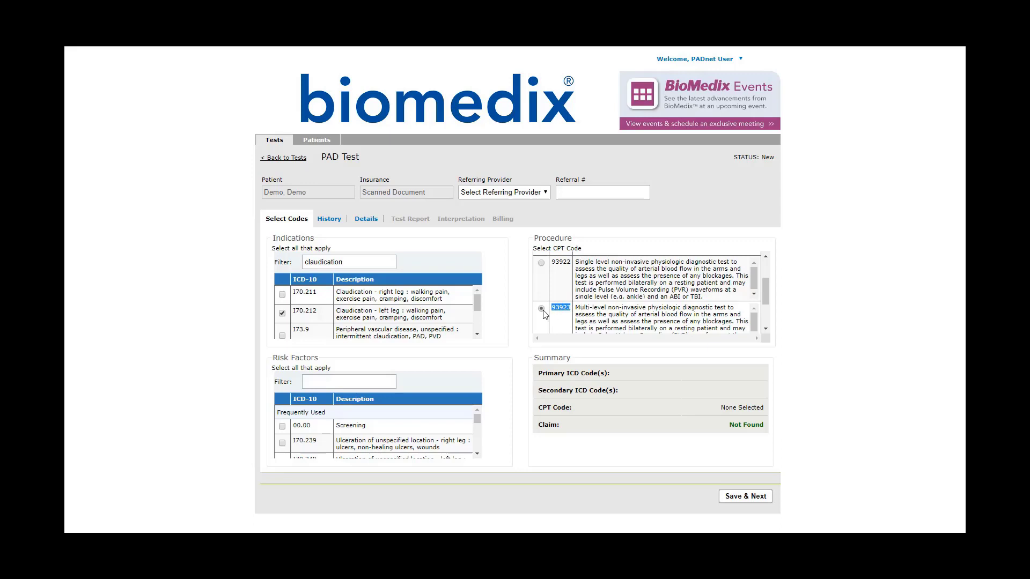
{"action": "left_click", "coordinate": [560, 307]}
- Select the procedure code's radio button and review the rest of the Procedure list
{"action": "scroll", "coordinate": [714, 324], "scroll_direction": "down", "scroll_amount": 1}
{"action": "scroll", "coordinate": [690, 327], "scroll_direction": "down", "scroll_amount": 2}
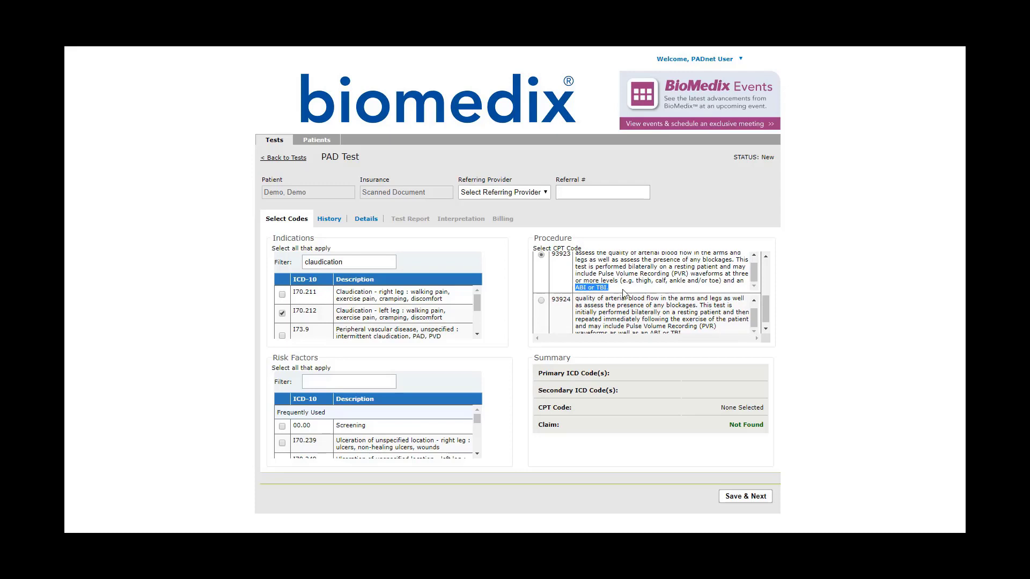
{"action": "scroll", "coordinate": [621, 289], "scroll_direction": "up", "scroll_amount": 1}
{"action": "scroll", "coordinate": [575, 290], "scroll_direction": "up", "scroll_amount": 2}
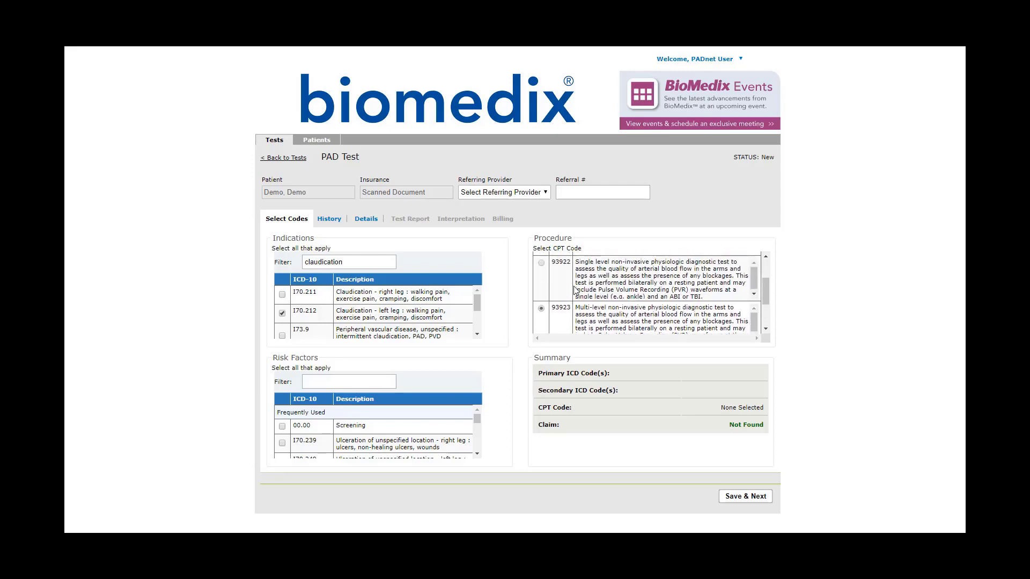
{"action": "left_click", "coordinate": [541, 263]}
{"action": "scroll", "coordinate": [617, 279], "scroll_direction": "down", "scroll_amount": 1}
{"action": "scroll", "coordinate": [644, 316], "scroll_direction": "down", "scroll_amount": 1}
{"action": "scroll", "coordinate": [694, 285], "scroll_direction": "down", "scroll_amount": 3}
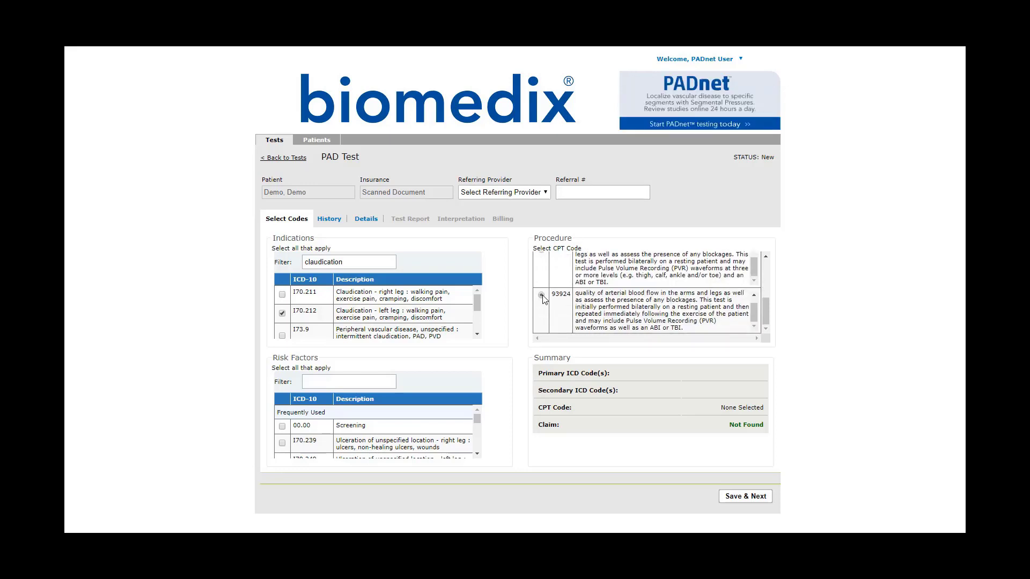
{"action": "scroll", "coordinate": [542, 295], "scroll_direction": "up", "scroll_amount": 2}
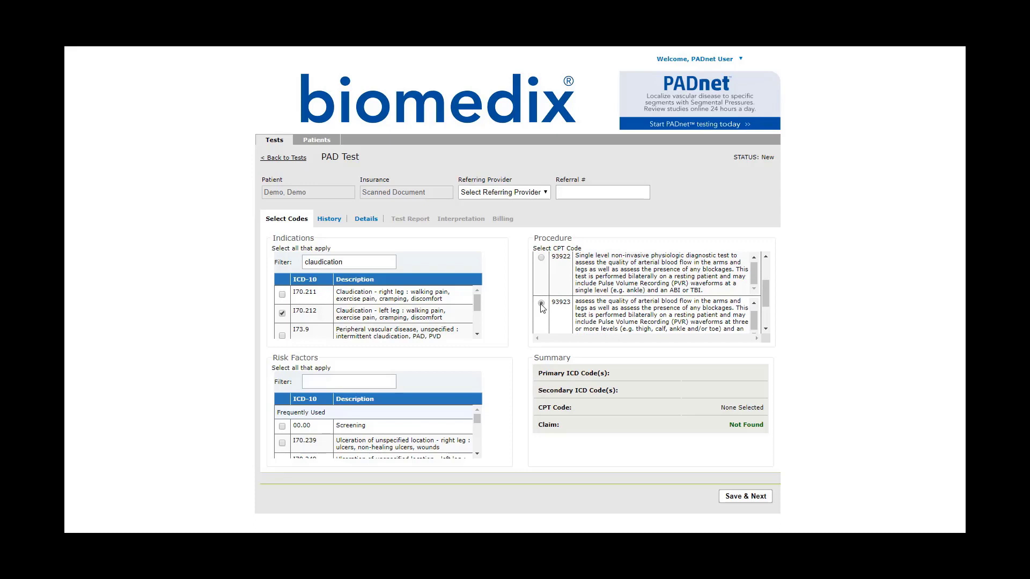
{"action": "scroll", "coordinate": [542, 305], "scroll_direction": "up", "scroll_amount": 3}
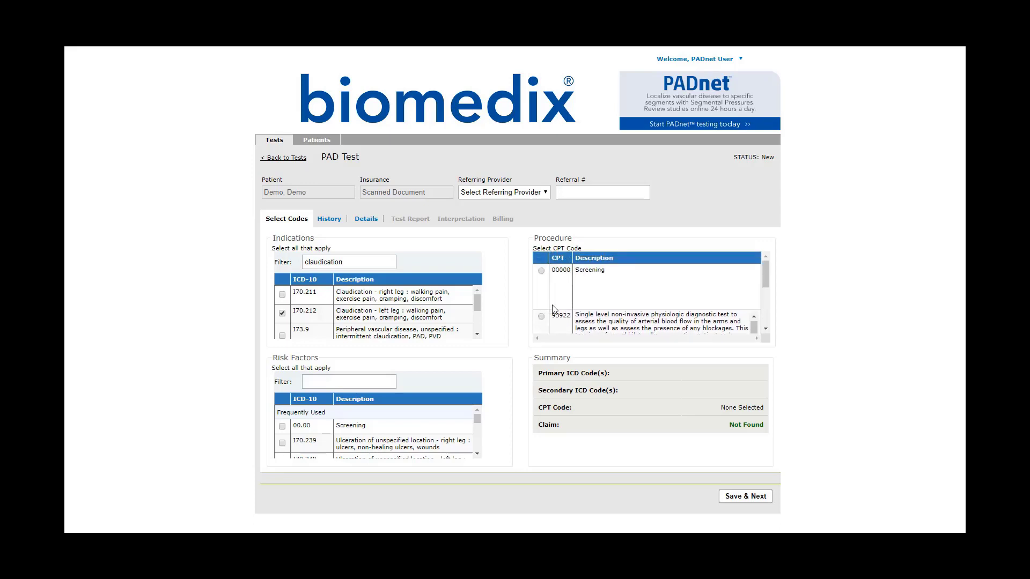
{"action": "scroll", "coordinate": [611, 311], "scroll_direction": "down", "scroll_amount": 4}
{"action": "scroll", "coordinate": [599, 309], "scroll_direction": "up", "scroll_amount": 4}
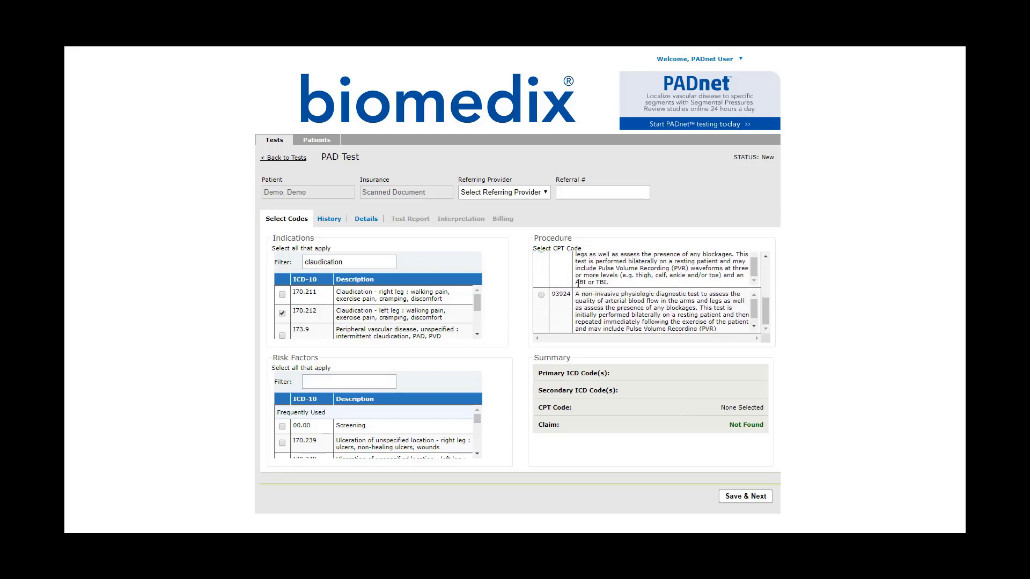
{"action": "scroll", "coordinate": [574, 290], "scroll_direction": "down", "scroll_amount": 2}
{"action": "scroll", "coordinate": [574, 290], "scroll_direction": "down", "scroll_amount": 2}
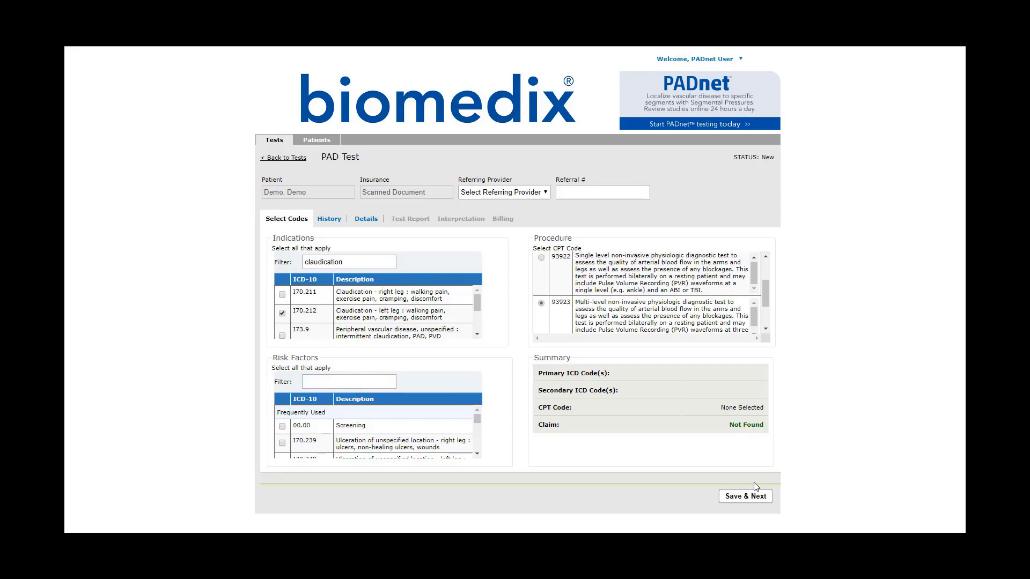
- On the History page, leave both notes empty and cancel the Distal Bypass procedure form
{"action": "left_click", "coordinate": [743, 496]}
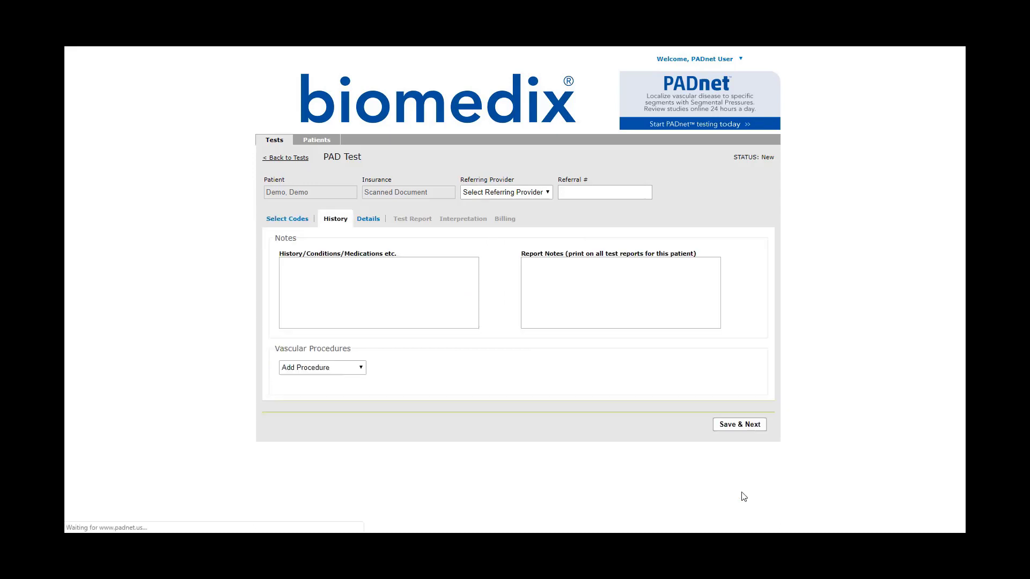
{"action": "left_click", "coordinate": [438, 283]}
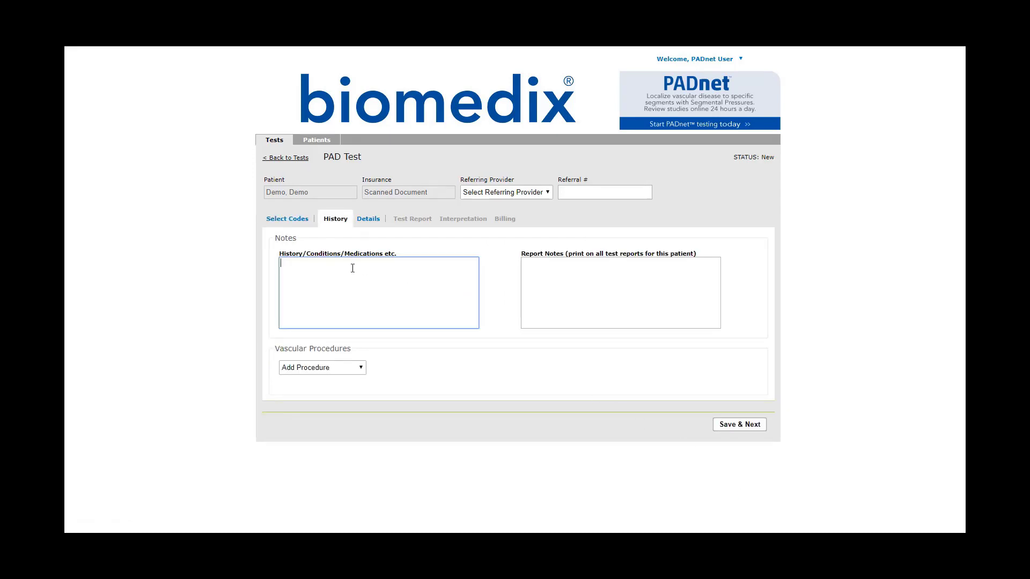
{"action": "left_click", "coordinate": [535, 265]}
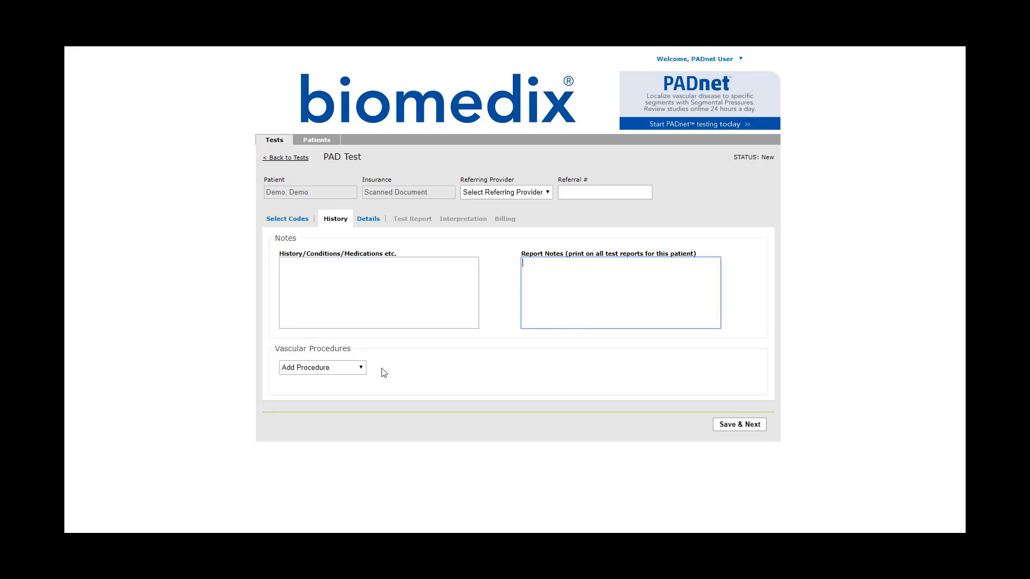
{"action": "left_click", "coordinate": [356, 367]}
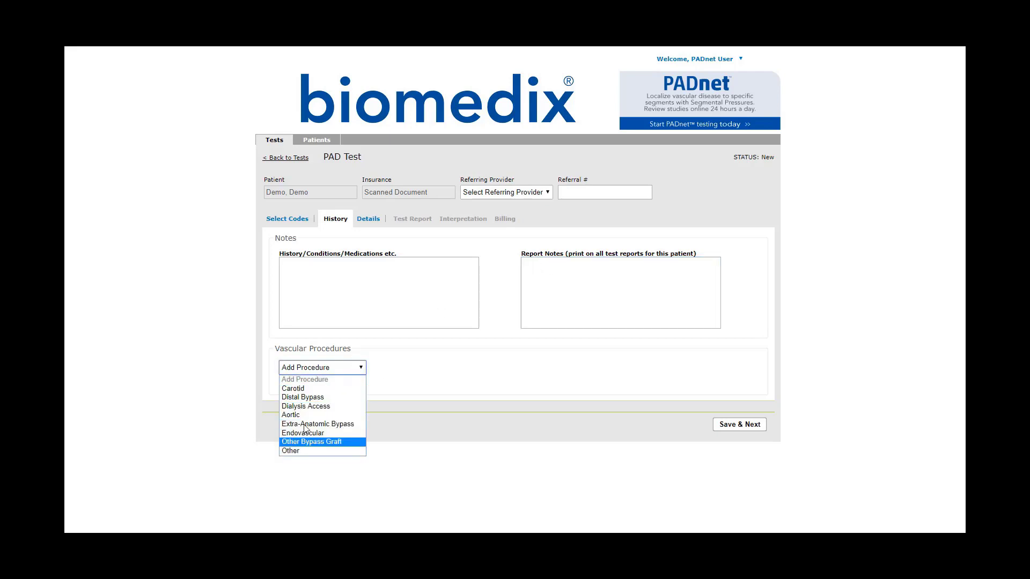
{"action": "left_click", "coordinate": [307, 398]}
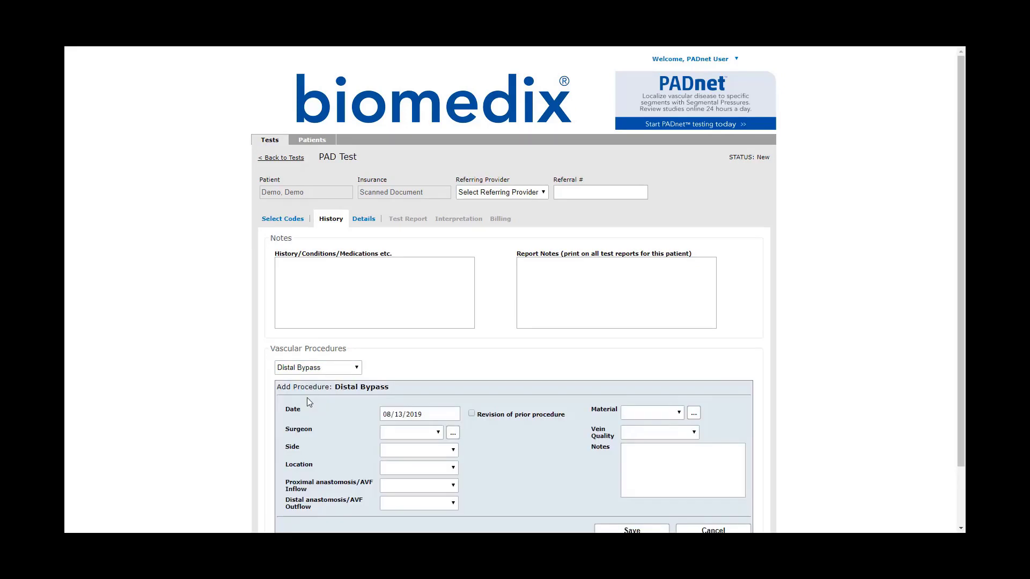
{"action": "scroll", "coordinate": [545, 426], "scroll_direction": "down", "scroll_amount": 2}
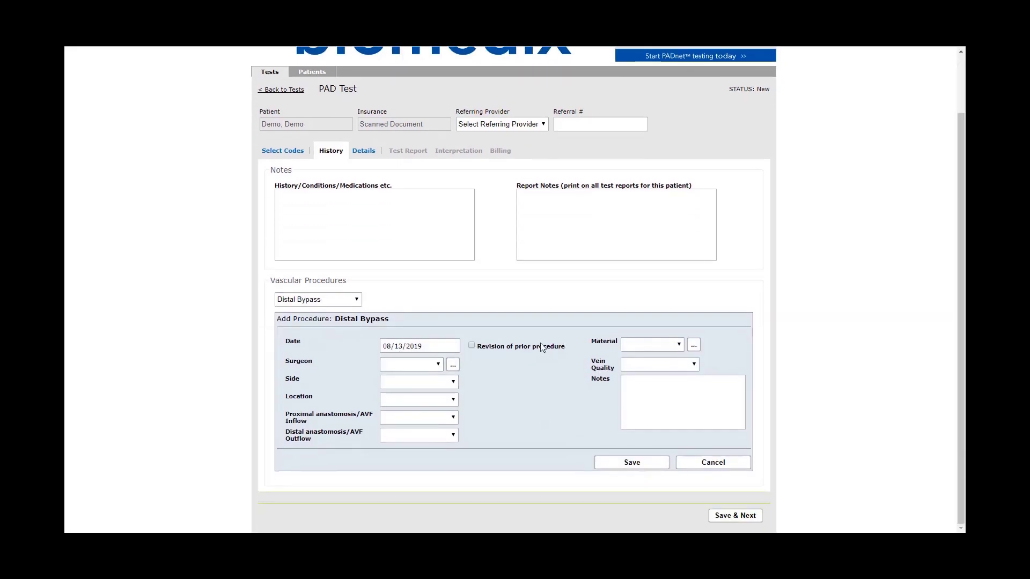
{"action": "left_click", "coordinate": [705, 464]}
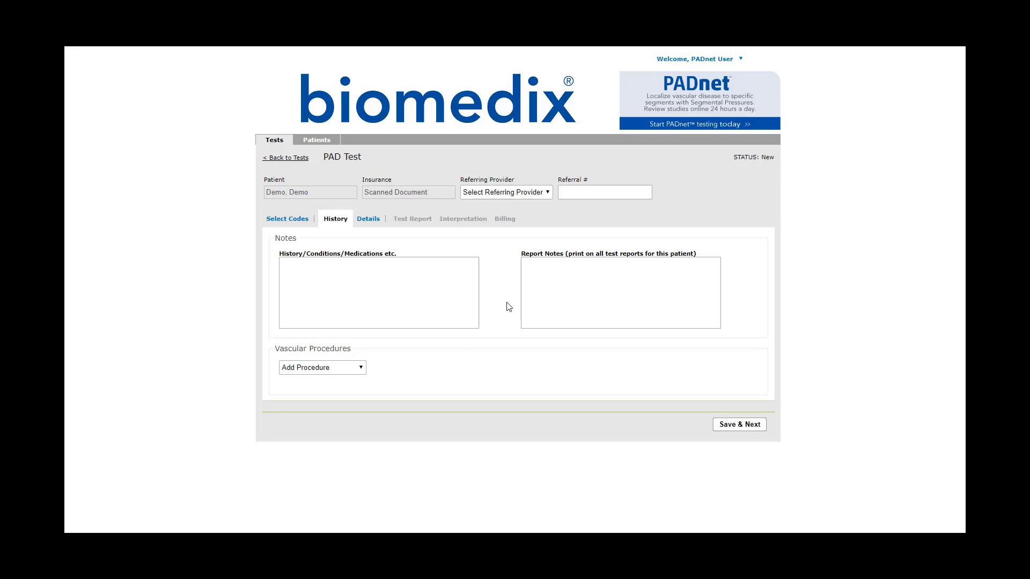
- Go to the Details page and tick the BP - Left Arm test segment
{"action": "left_click", "coordinate": [731, 427]}
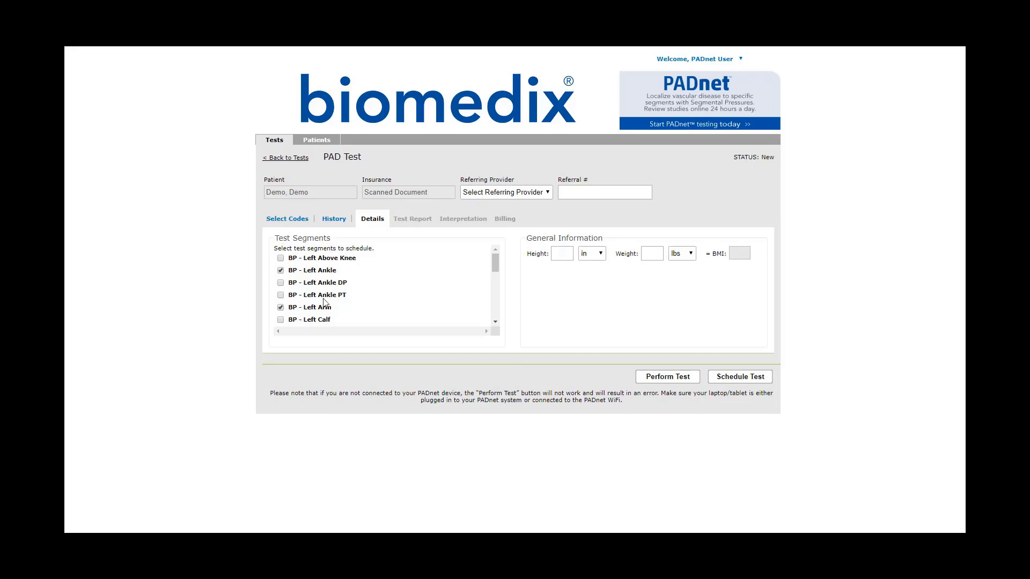
{"action": "scroll", "coordinate": [286, 285], "scroll_direction": "down", "scroll_amount": 5}
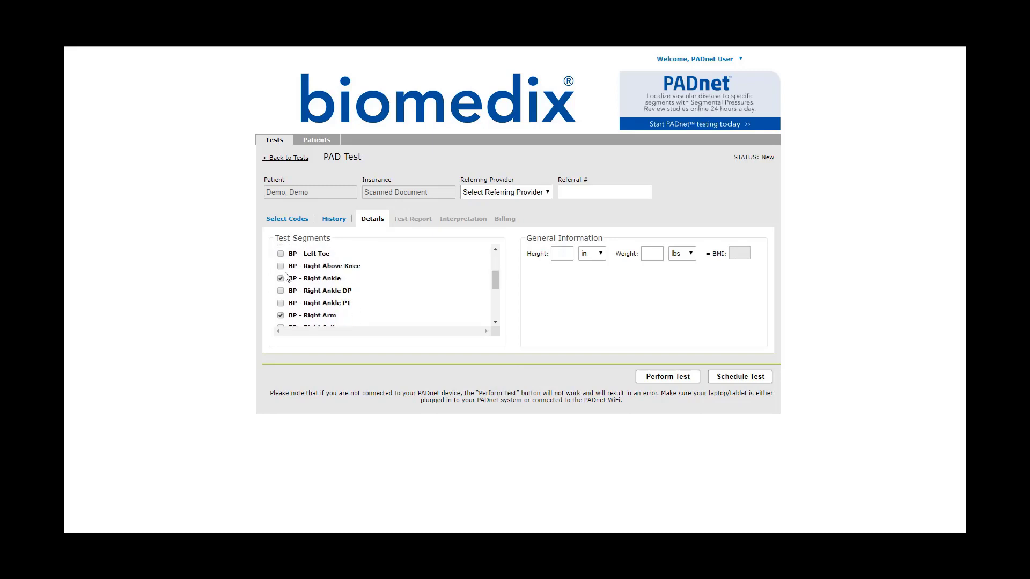
{"action": "scroll", "coordinate": [286, 276], "scroll_direction": "down", "scroll_amount": 4}
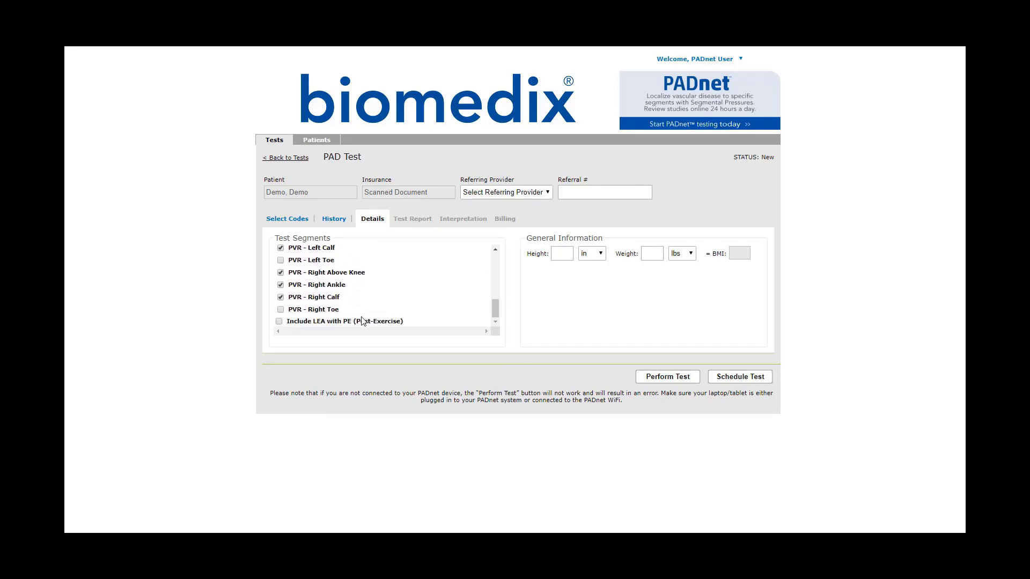
{"action": "scroll", "coordinate": [359, 320], "scroll_direction": "up", "scroll_amount": 3}
{"action": "scroll", "coordinate": [359, 320], "scroll_direction": "up", "scroll_amount": 5}
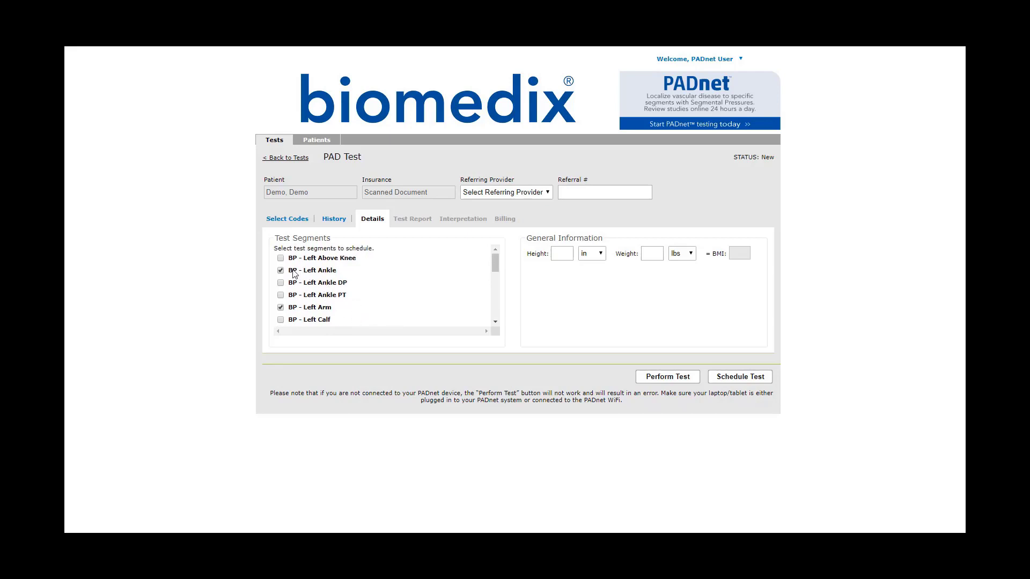
{"action": "scroll", "coordinate": [333, 312], "scroll_direction": "down", "scroll_amount": 1}
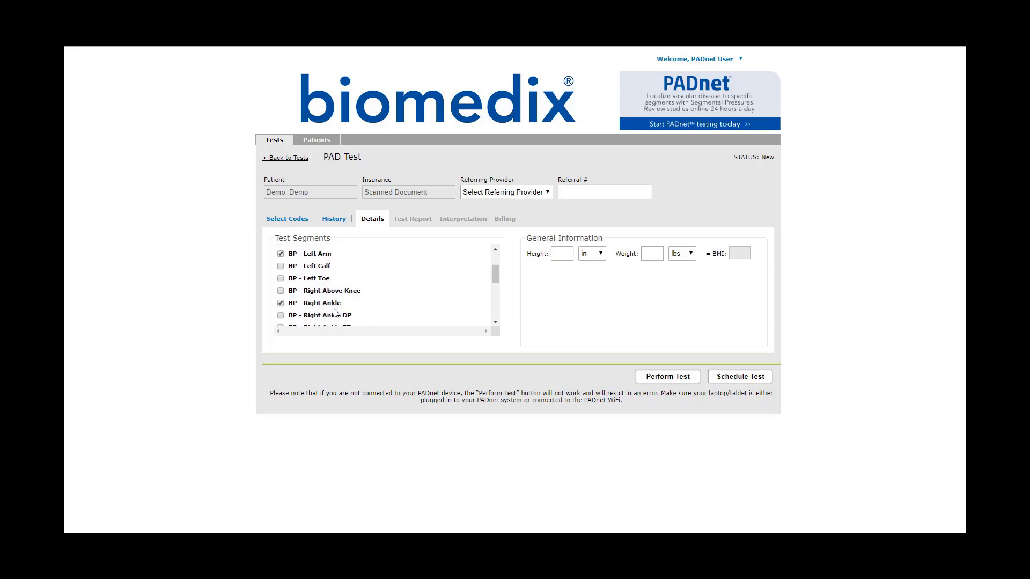
{"action": "scroll", "coordinate": [336, 309], "scroll_direction": "down", "scroll_amount": 2}
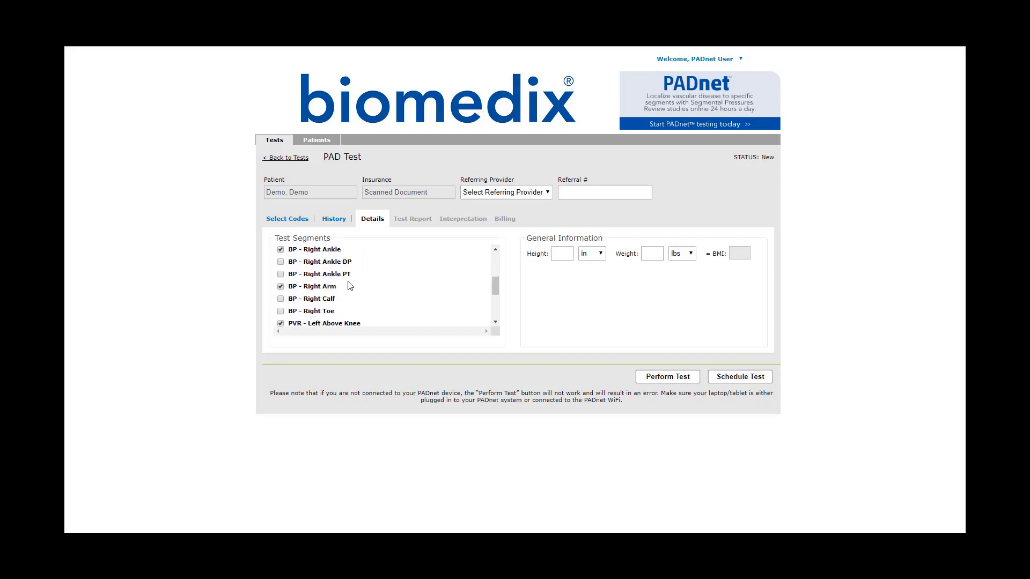
{"action": "scroll", "coordinate": [350, 286], "scroll_direction": "down", "scroll_amount": 1}
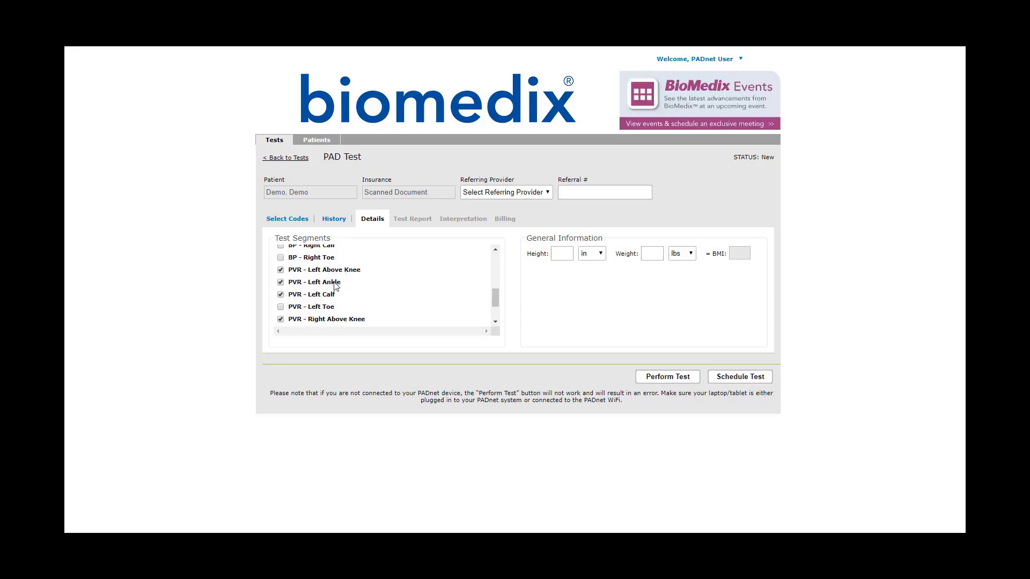
{"action": "scroll", "coordinate": [338, 289], "scroll_direction": "down", "scroll_amount": 1}
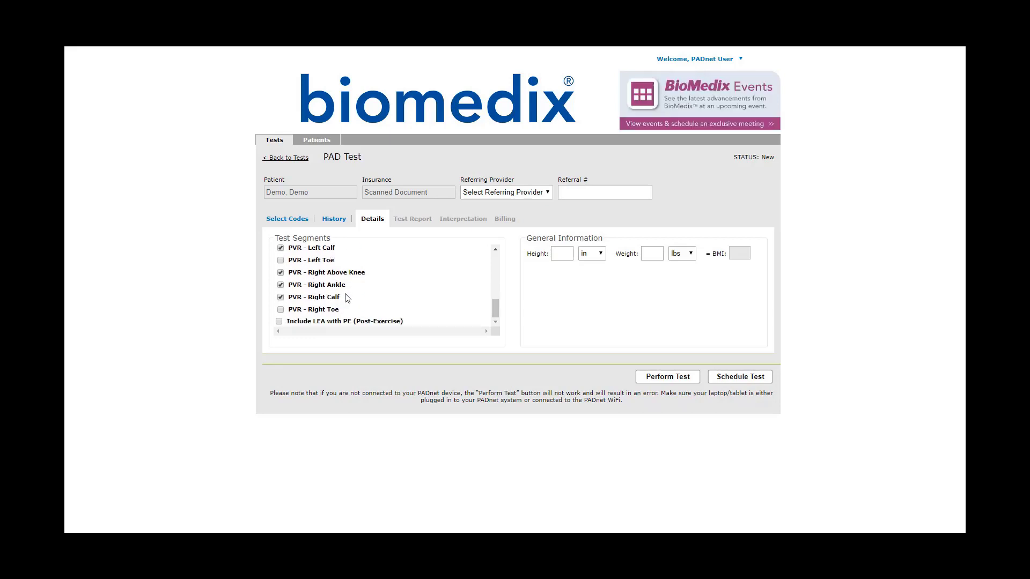
{"action": "scroll", "coordinate": [348, 299], "scroll_direction": "up", "scroll_amount": 5}
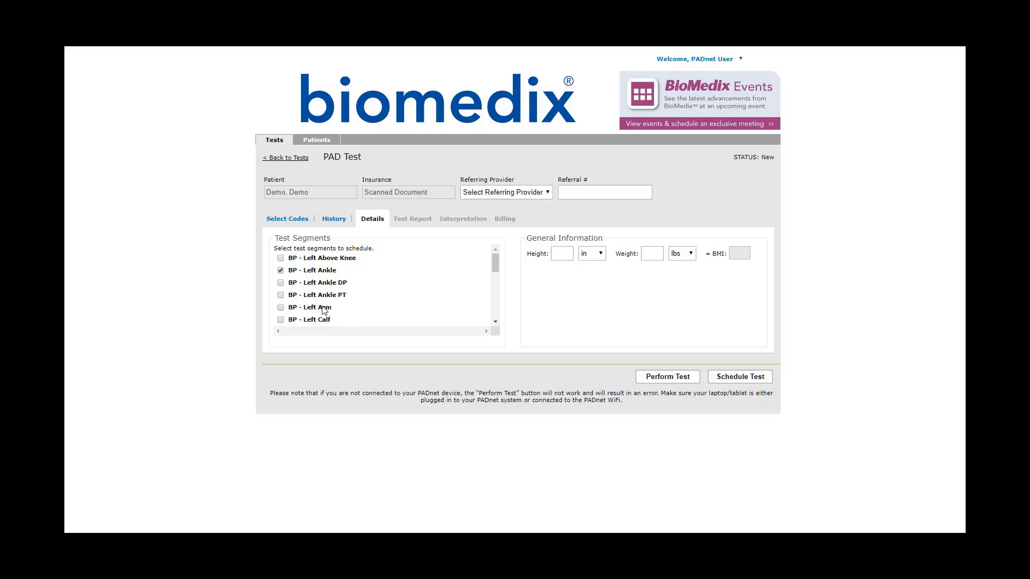
{"action": "left_click", "coordinate": [280, 309]}
- Leave the PVR - Left Toe and Right Toe segments unticked after trying them
{"action": "scroll", "coordinate": [392, 305], "scroll_direction": "down", "scroll_amount": 5}
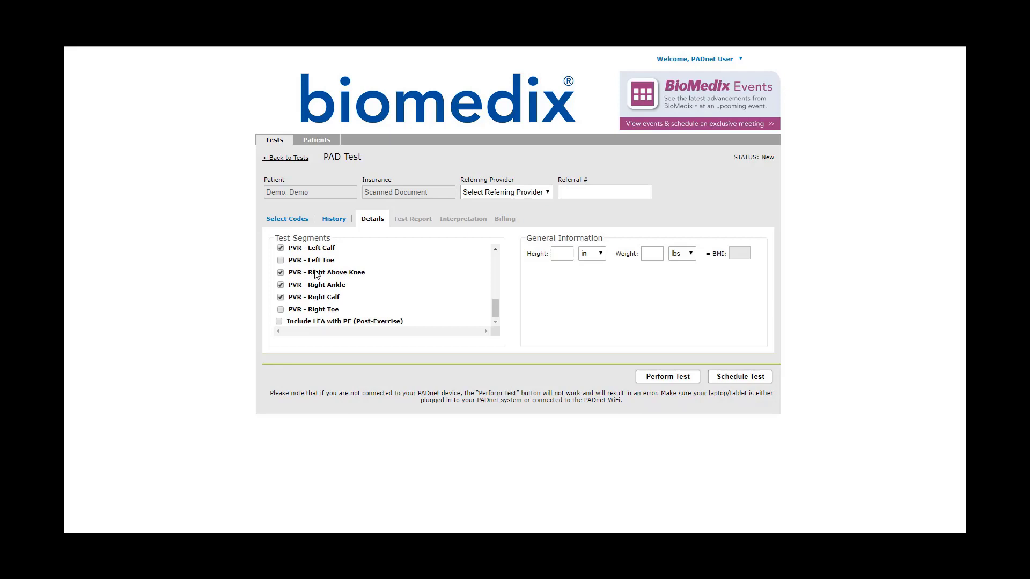
{"action": "left_click", "coordinate": [280, 260]}
{"action": "left_click", "coordinate": [281, 310]}
{"action": "left_click", "coordinate": [281, 310]}
{"action": "left_click", "coordinate": [281, 260]}
{"action": "scroll", "coordinate": [370, 315], "scroll_direction": "up", "scroll_amount": 1}
{"action": "scroll", "coordinate": [371, 315], "scroll_direction": "up", "scroll_amount": 3}
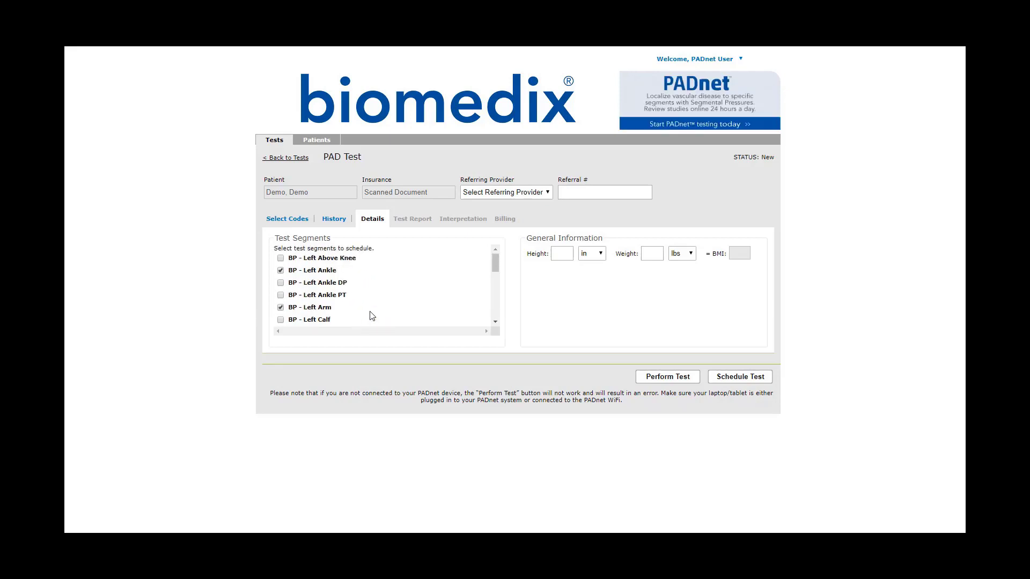
{"action": "scroll", "coordinate": [369, 315], "scroll_direction": "down", "scroll_amount": 3}
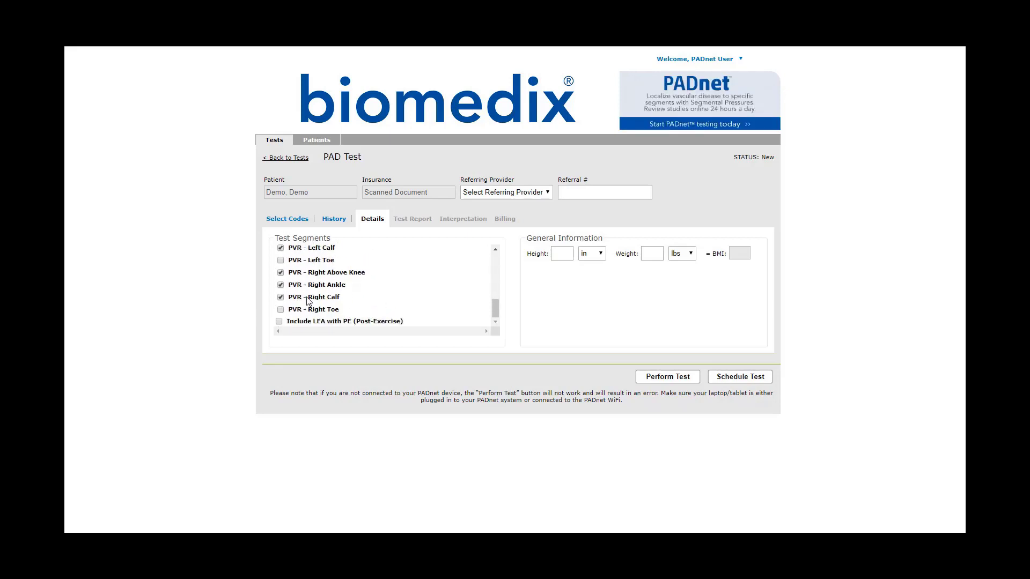
{"action": "scroll", "coordinate": [308, 301], "scroll_direction": "up", "scroll_amount": 5}
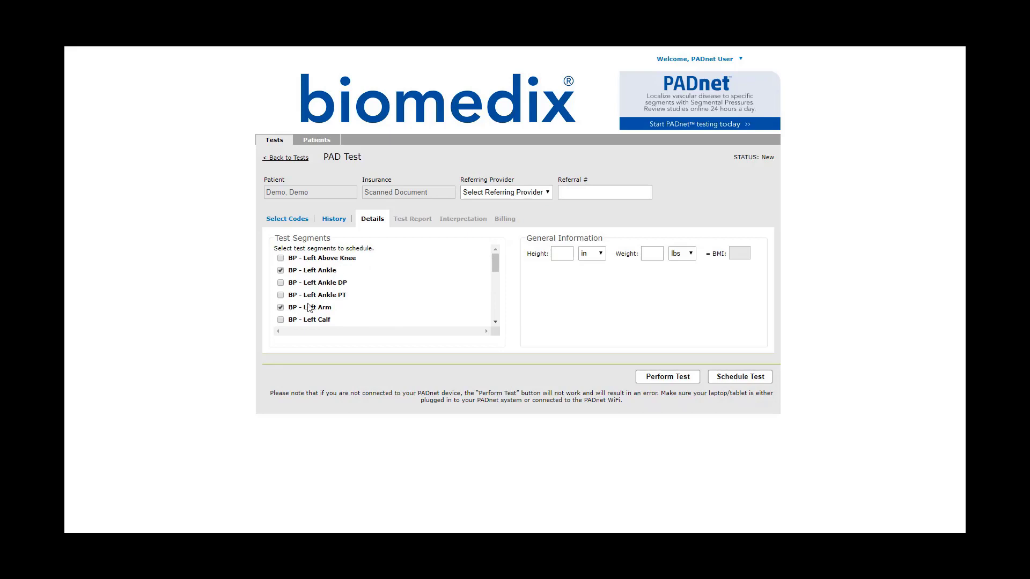
{"action": "scroll", "coordinate": [338, 266], "scroll_direction": "down", "scroll_amount": 5}
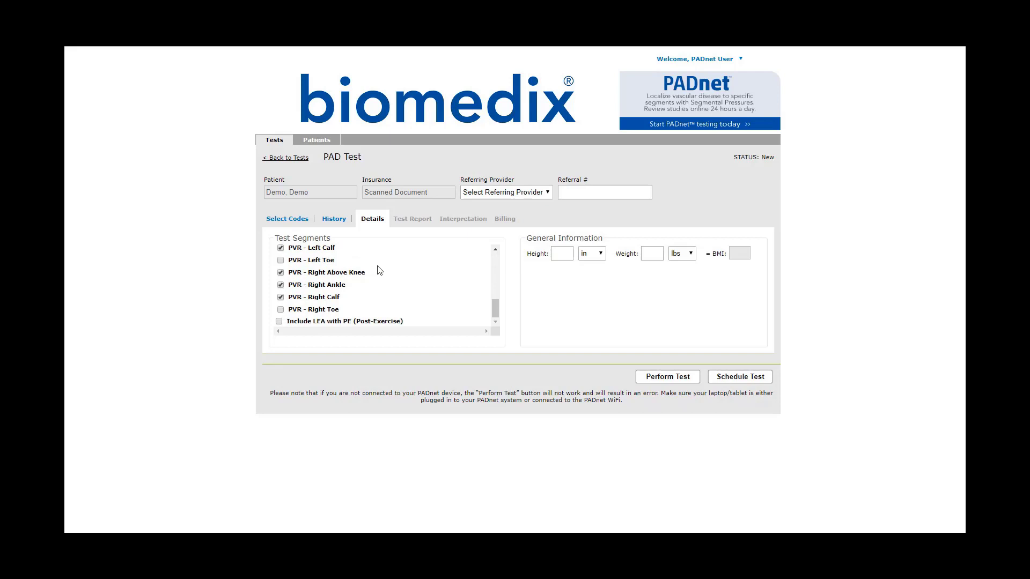
{"action": "scroll", "coordinate": [399, 278], "scroll_direction": "up", "scroll_amount": 5}
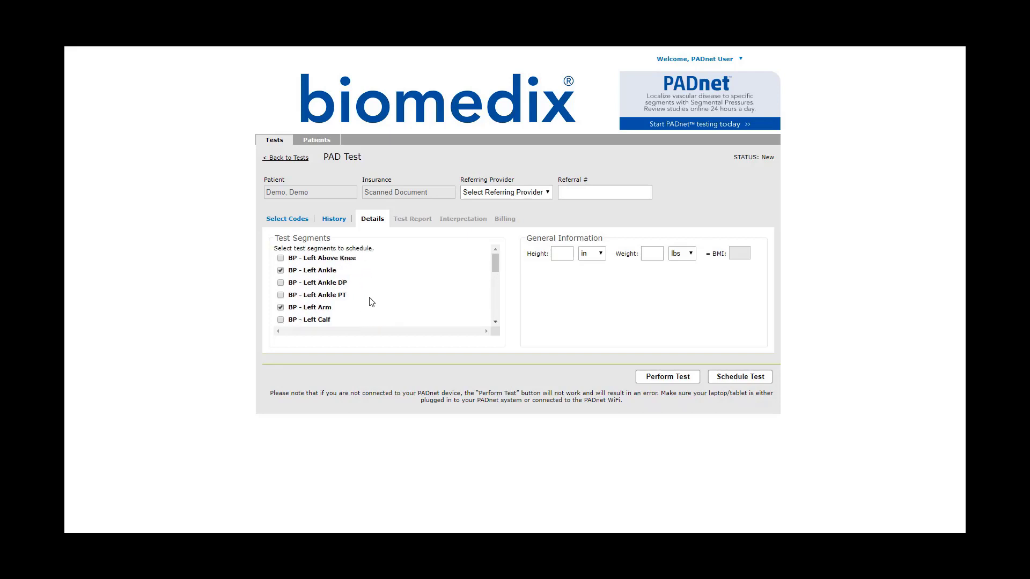
- Enter the patient's height as 70 in and weight as 150 lbs
{"action": "left_click", "coordinate": [560, 257]}
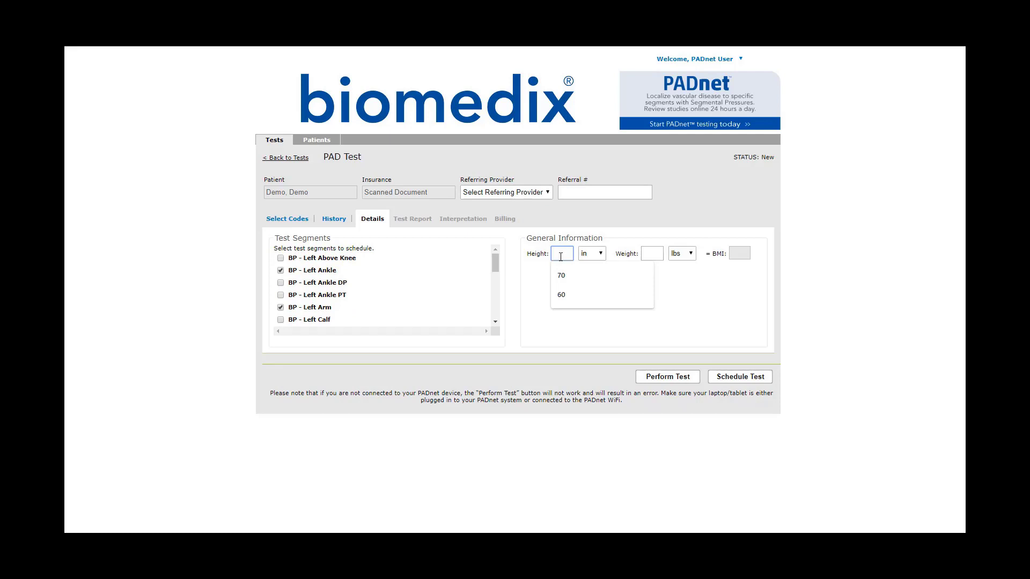
{"action": "type", "text": "70"}
{"action": "key", "text": "Tab"}
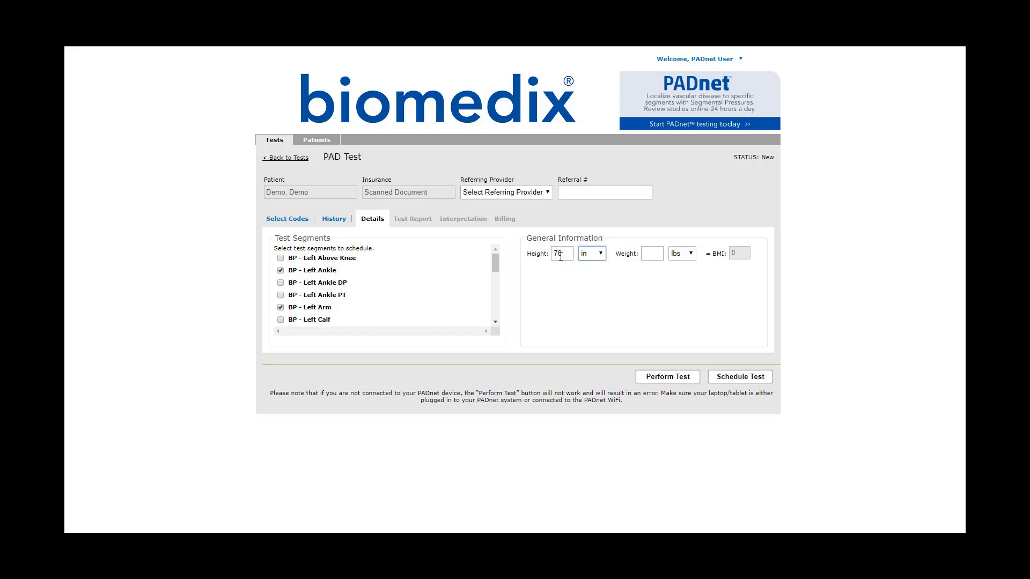
{"action": "left_click", "coordinate": [649, 253]}
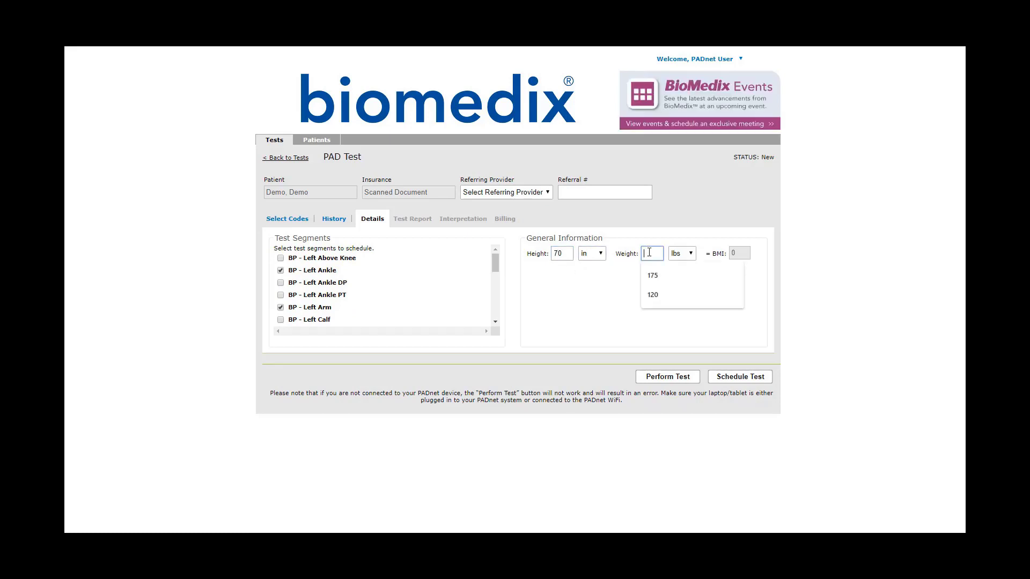
{"action": "type", "text": "150"}
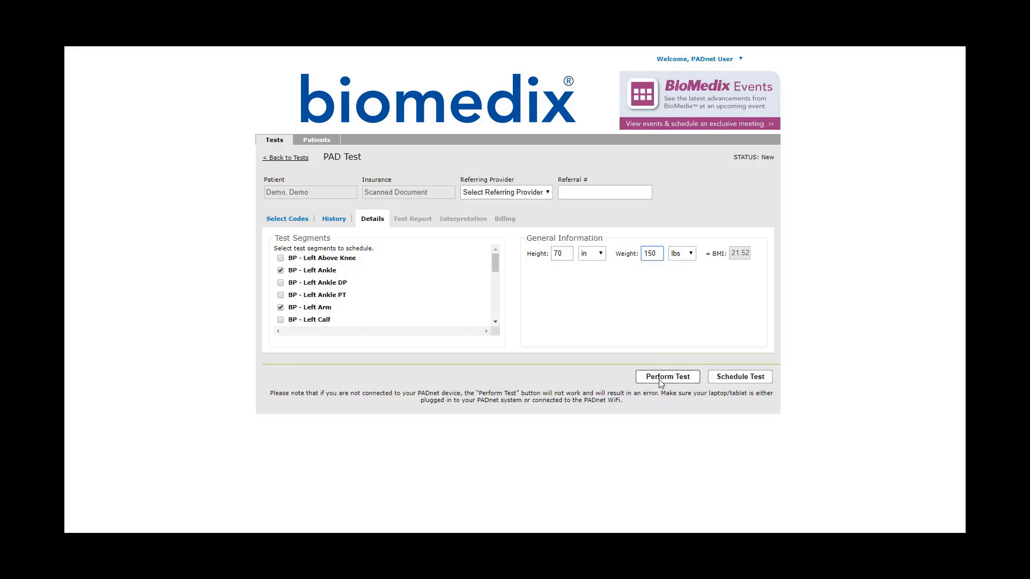
- Schedule the configured PAD test
{"action": "left_click", "coordinate": [737, 381]}
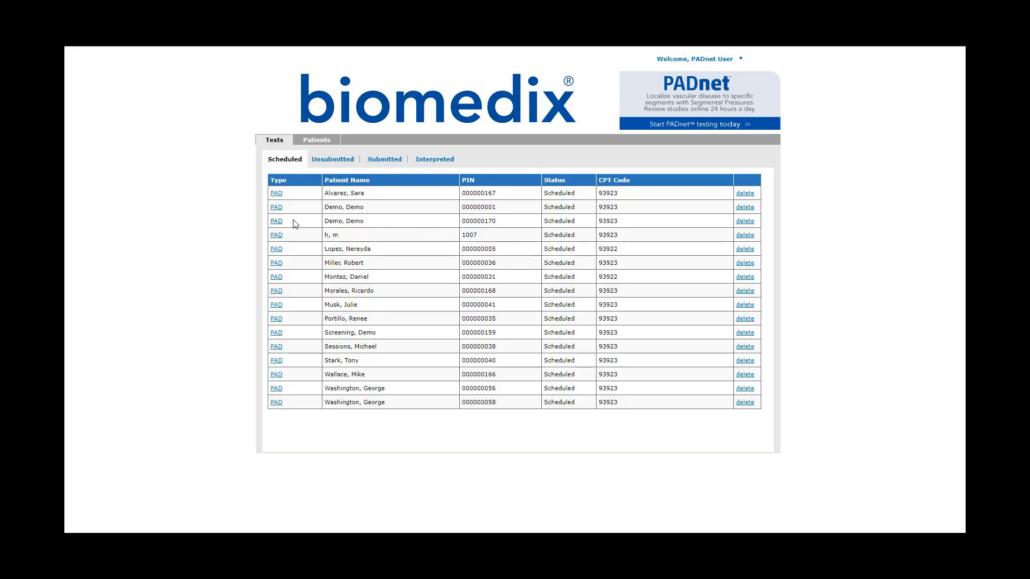
- Delete the older duplicate Demo, Demo entry from the Scheduled tests list
{"action": "left_click", "coordinate": [749, 210]}
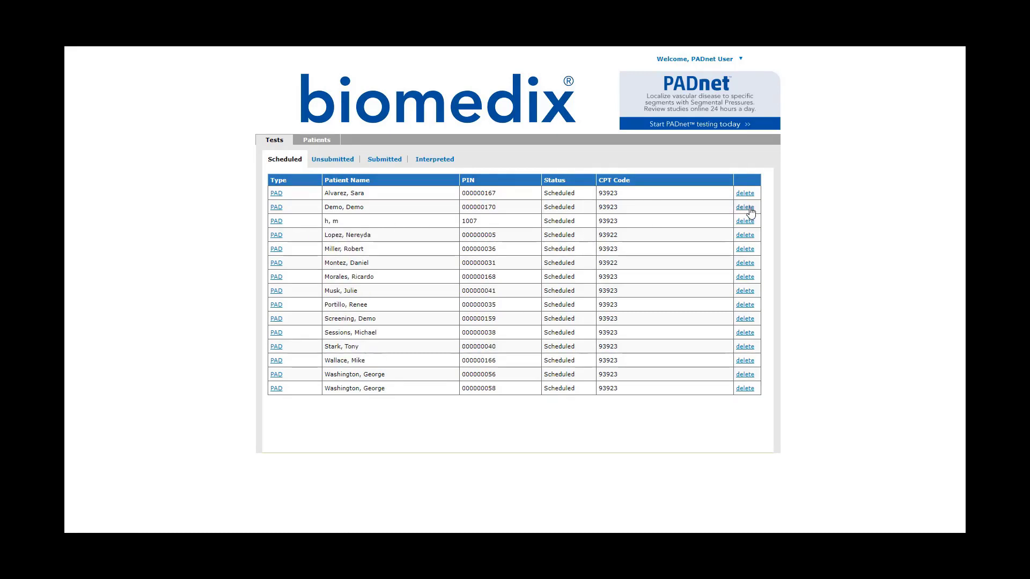